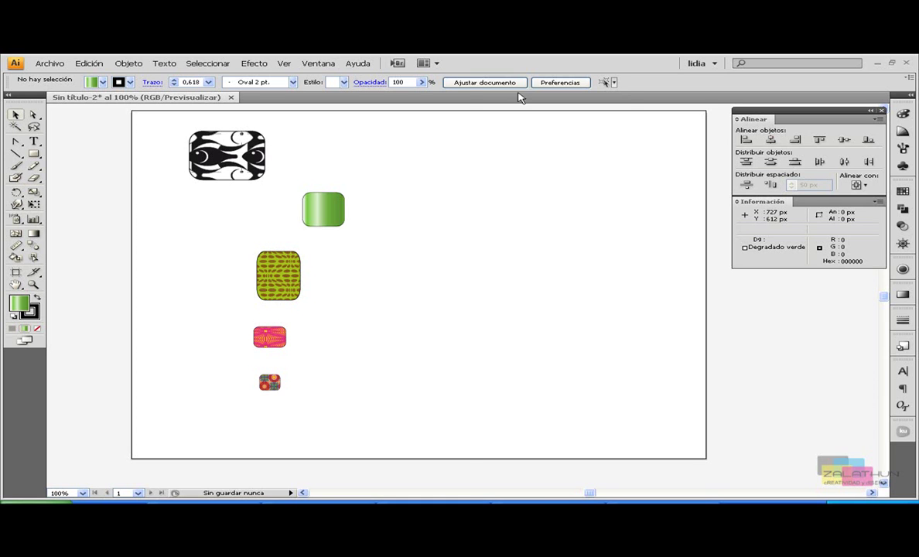
Open the Window (Ventana) menu to list the available panels and workspaces.
{"action": "left_click", "coordinate": [320, 65]}
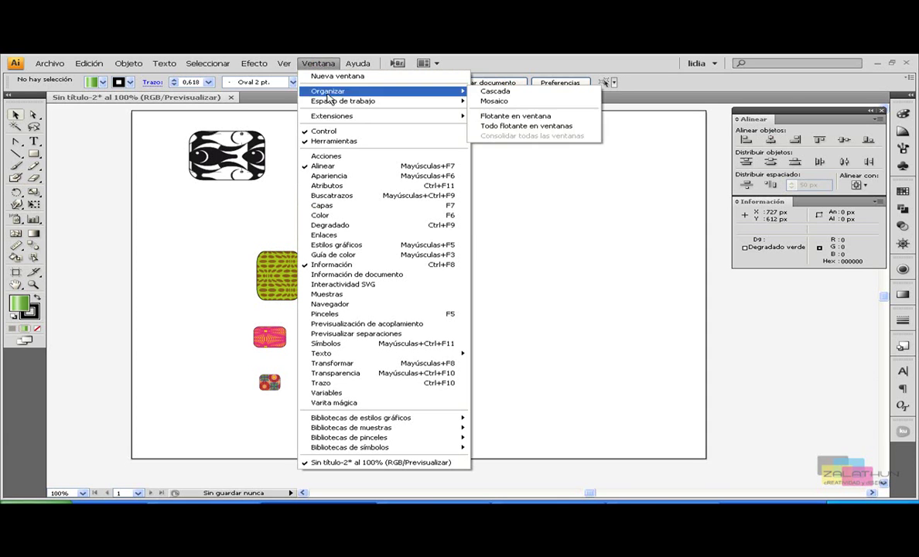
Marquee-select all five rectangles and set Align To (Alinear con) to the selection.
{"action": "left_click", "coordinate": [501, 65]}
{"action": "left_click_drag", "start_coordinate": [182, 124], "coordinate": [380, 426]}
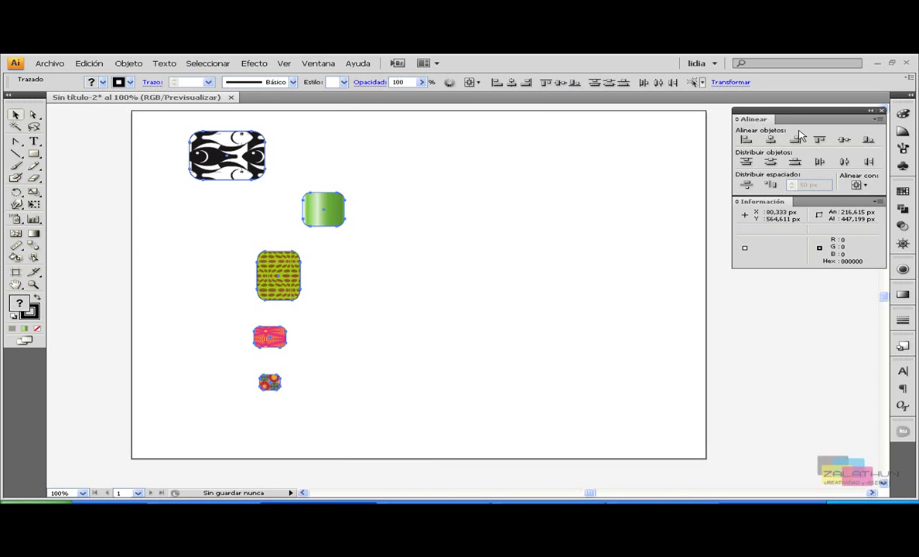
{"action": "left_click", "coordinate": [864, 187]}
{"action": "left_click", "coordinate": [760, 198]}
Try left and horizontal-centre alignment, undo, then align the rectangles on their right edges.
{"action": "left_click", "coordinate": [746, 141]}
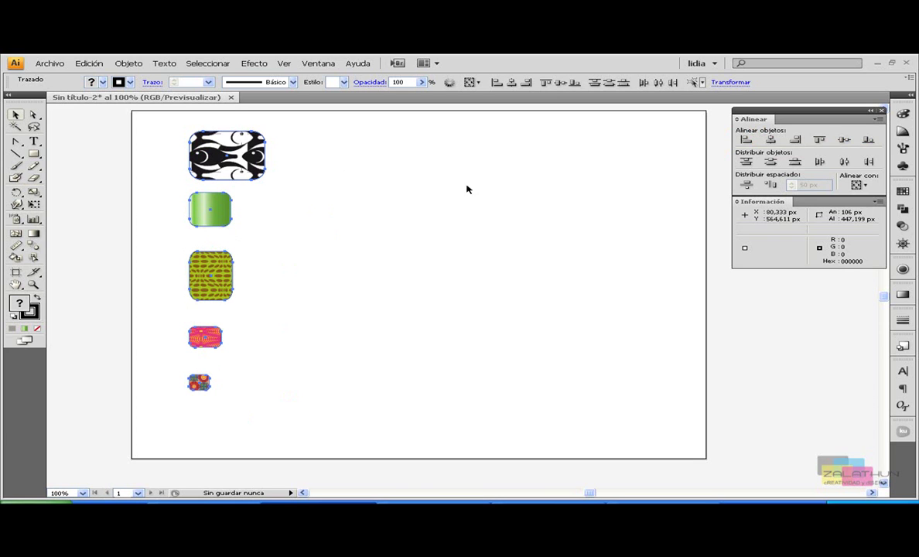
{"action": "left_click", "coordinate": [771, 141]}
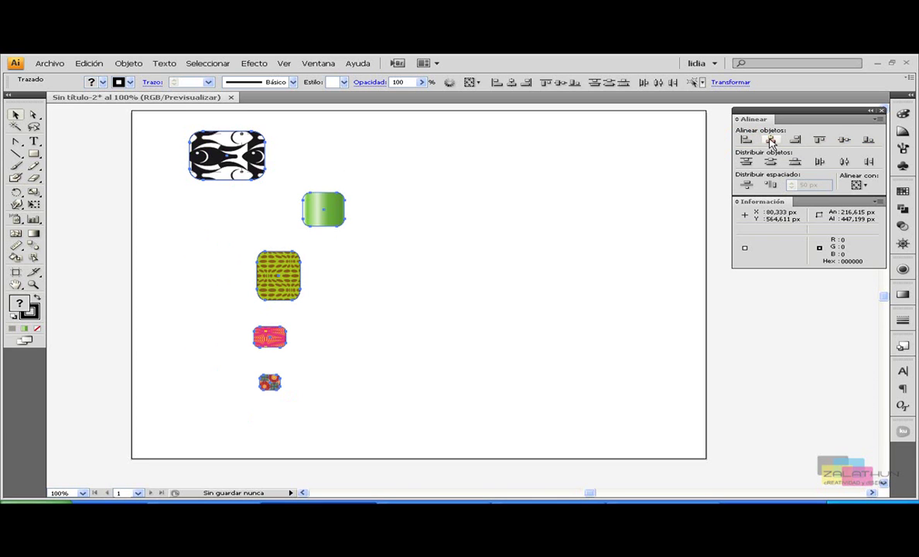
{"action": "left_click", "coordinate": [771, 141]}
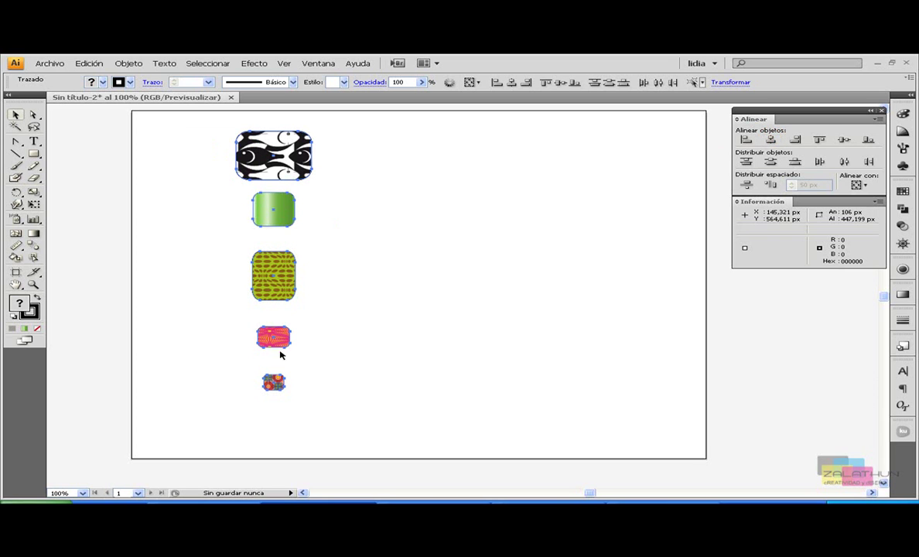
{"action": "key", "text": "ctrl+z"}
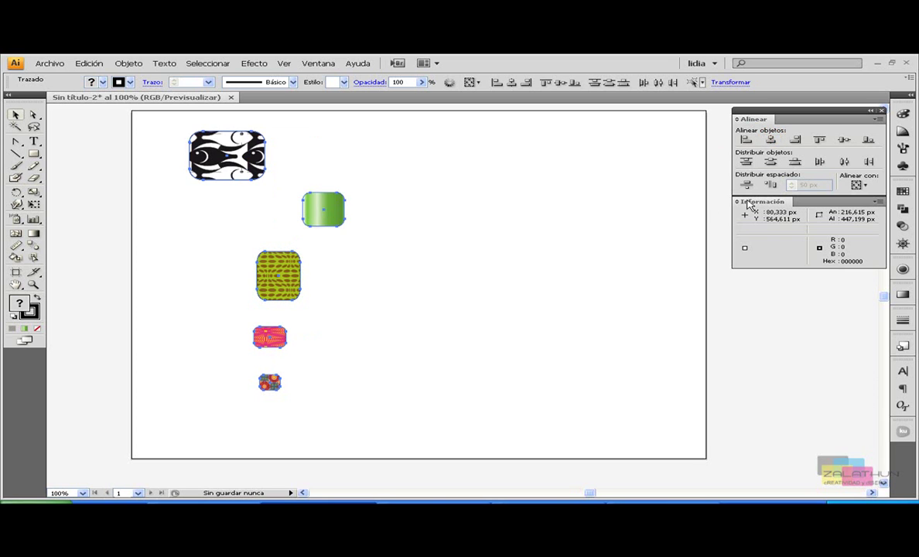
{"action": "left_click", "coordinate": [796, 140]}
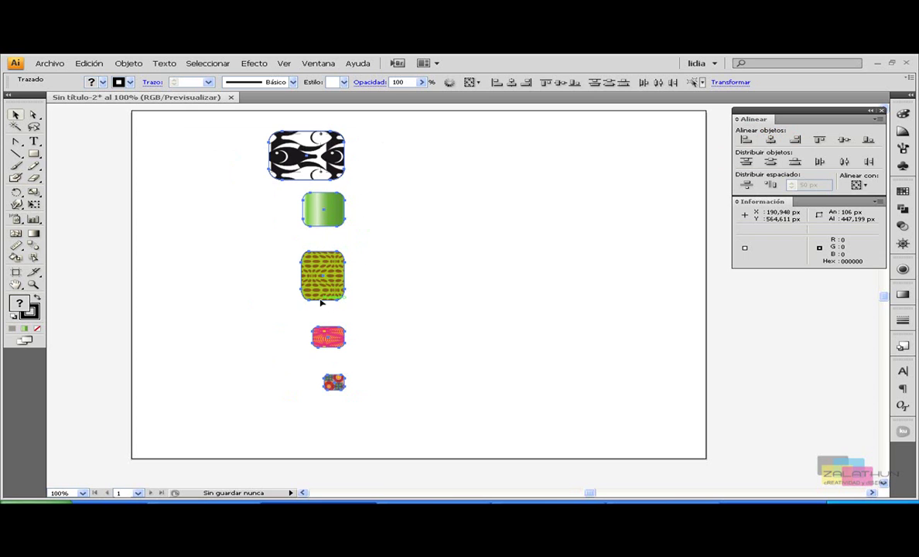
Undo the right alignment, rotate the stack 90° into a row, and move it right.
{"action": "key", "text": "ctrl+z"}
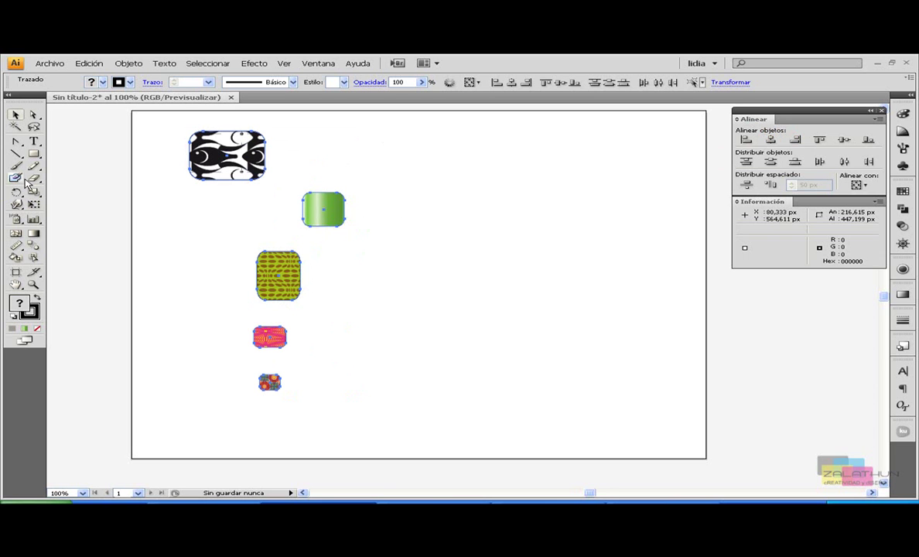
{"action": "left_click", "coordinate": [17, 190]}
{"action": "mouse_move", "coordinate": [416, 293]}
{"action": "left_mouse_down"}
{"action": "mouse_move", "coordinate": [466, 310]}
{"action": "mouse_move", "coordinate": [297, 148]}
{"action": "left_mouse_up"}
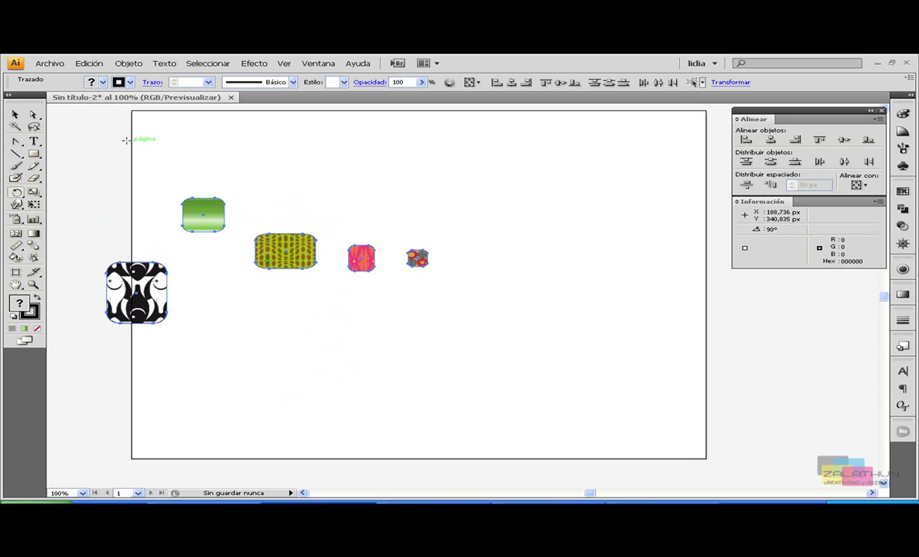
{"action": "left_click", "coordinate": [14, 115]}
{"action": "left_click_drag", "start_coordinate": [302, 263], "coordinate": [390, 254]}
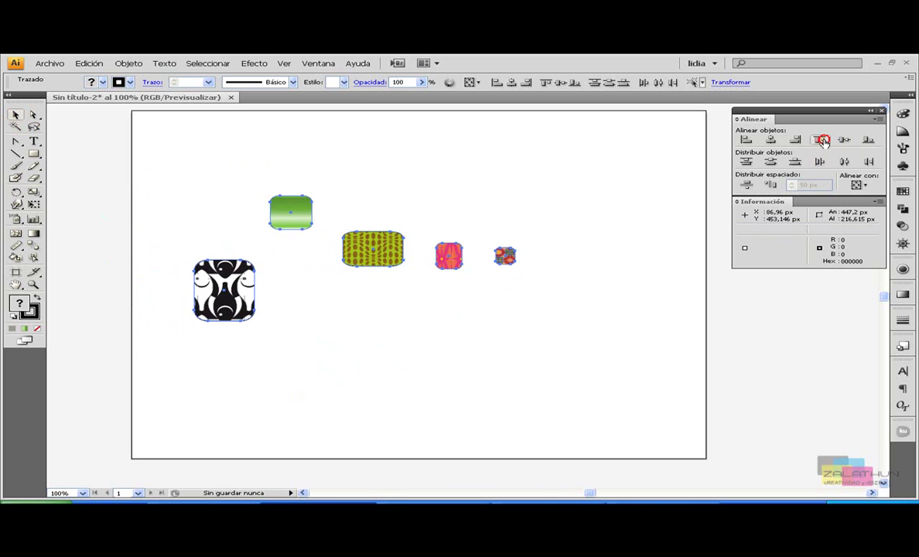
Try top, distribute, vertical-centre and bottom alignments, undoing them, then start rotating the row back.
{"action": "left_click", "coordinate": [820, 140]}
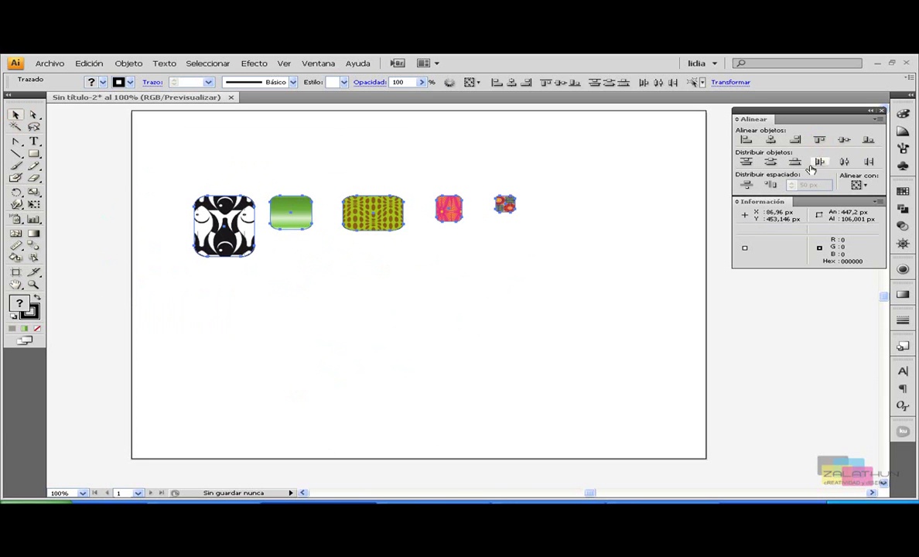
{"action": "left_click", "coordinate": [748, 161]}
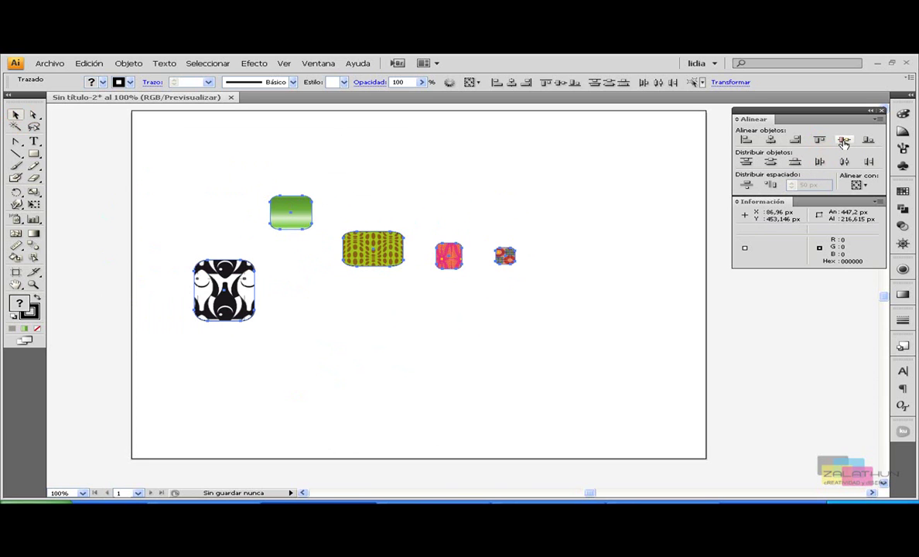
{"action": "left_click", "coordinate": [845, 141]}
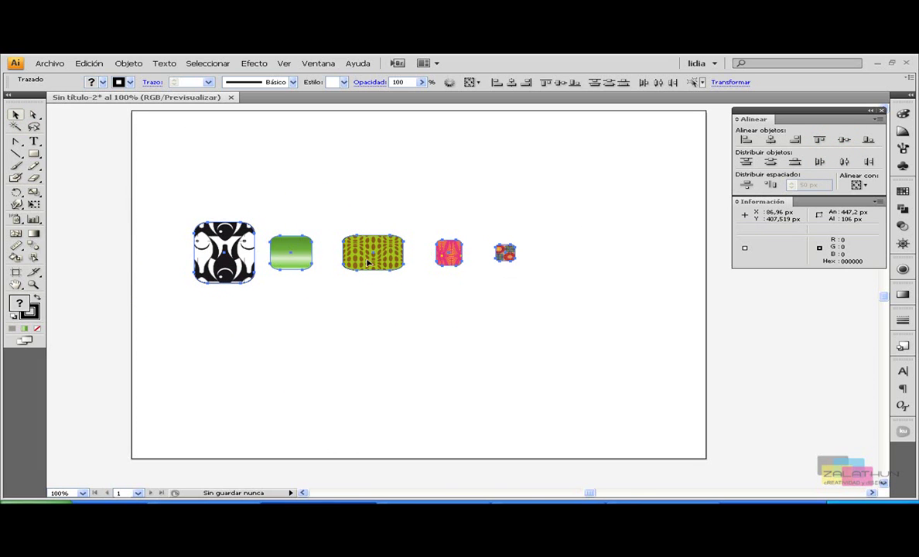
{"action": "key", "text": "ctrl+z"}
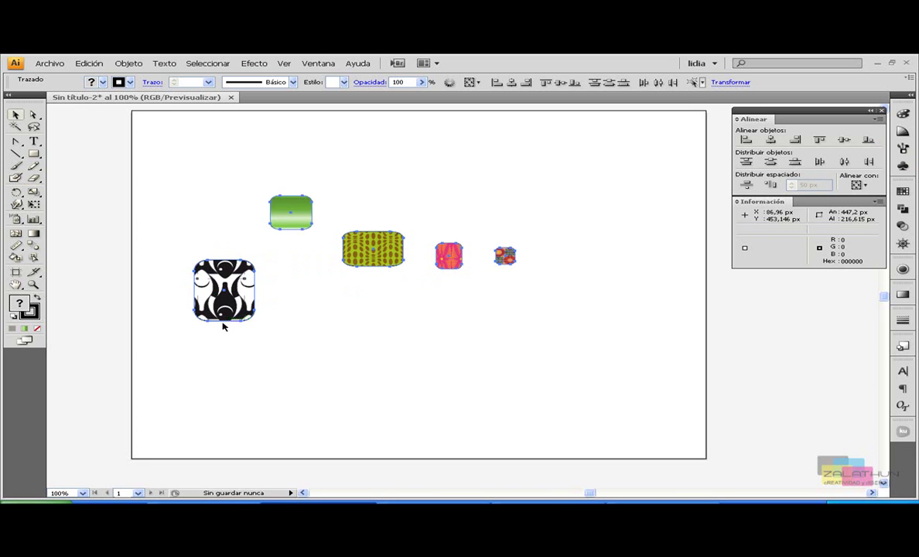
{"action": "left_click", "coordinate": [867, 140]}
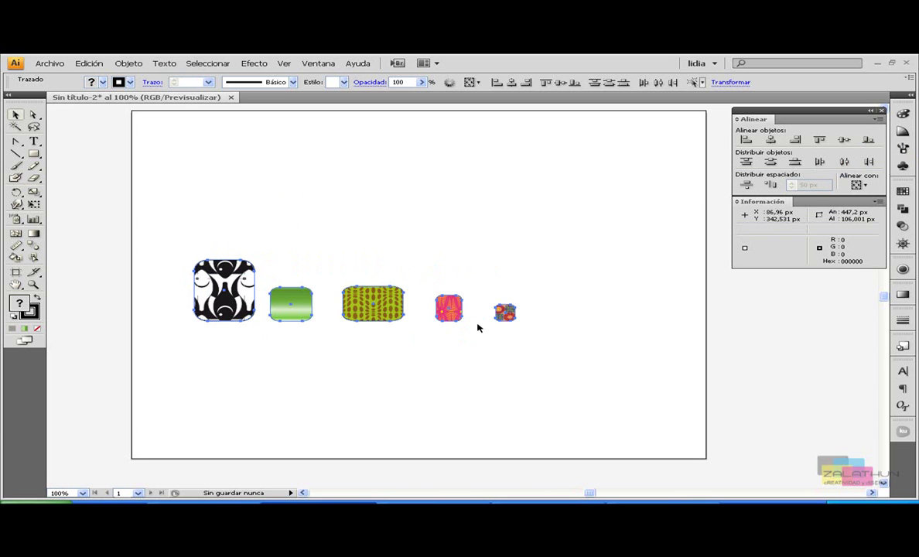
{"action": "key", "text": "ctrl+z"}
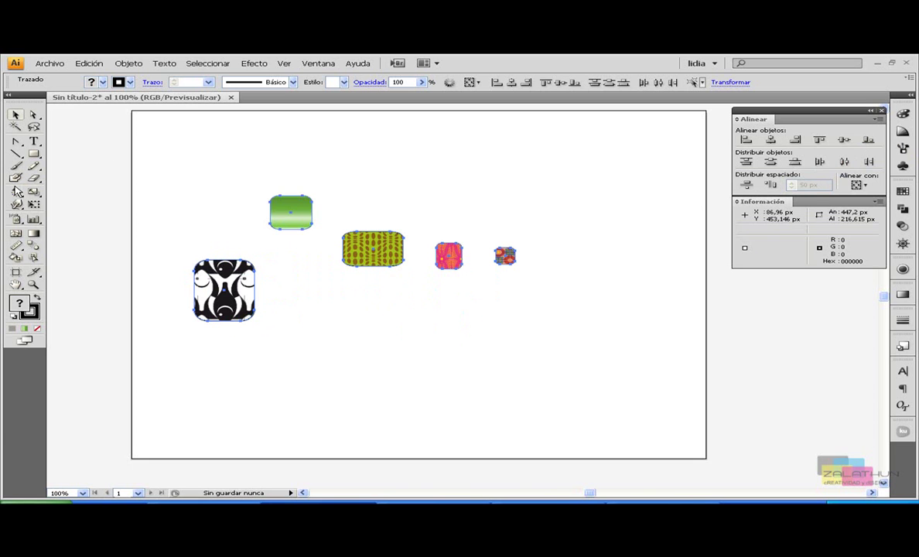
{"action": "left_click", "coordinate": [16, 192]}
{"action": "mouse_move", "coordinate": [574, 228]}
{"action": "left_mouse_down"}
{"action": "mouse_move", "coordinate": [577, 261]}
{"action": "mouse_move", "coordinate": [340, 408]}
{"action": "mouse_move", "coordinate": [377, 406]}
{"action": "left_mouse_up"}
Commit the -90° rotation into a vertical stack and distribute the rectangles by their top edges.
{"action": "left_click", "coordinate": [13, 113]}
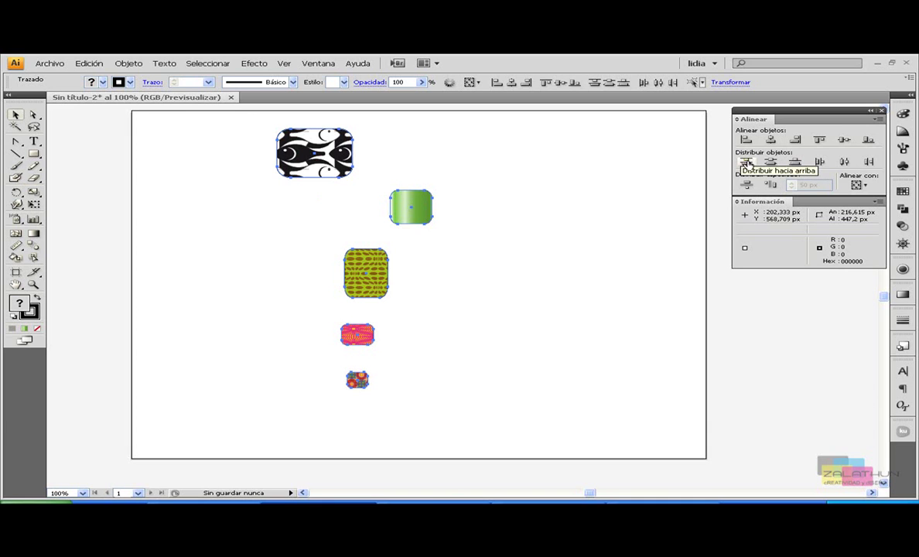
{"action": "left_click", "coordinate": [747, 162]}
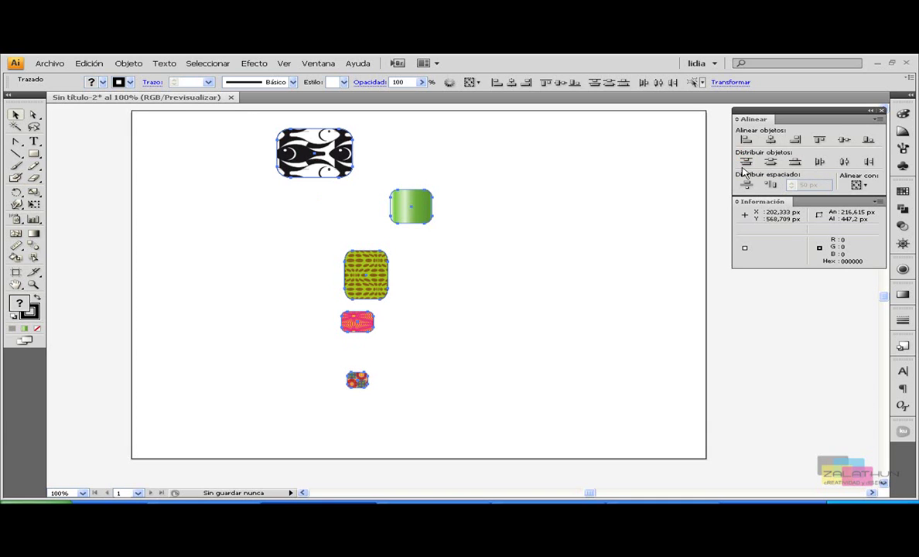
Measure the gaps between adjacent rectangle tops, about 120 px from green to yellow.
{"action": "left_click", "coordinate": [17, 245]}
{"action": "left_click", "coordinate": [390, 156]}
{"action": "left_click_drag", "start_coordinate": [317, 130], "coordinate": [409, 188]}
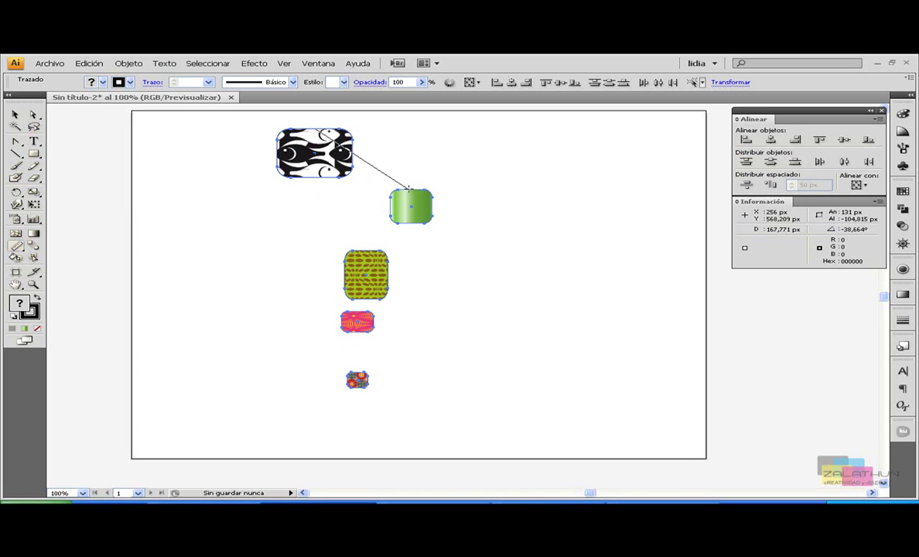
{"action": "left_click_drag", "start_coordinate": [409, 188], "coordinate": [411, 189]}
{"action": "left_click_drag", "start_coordinate": [411, 189], "coordinate": [369, 250]}
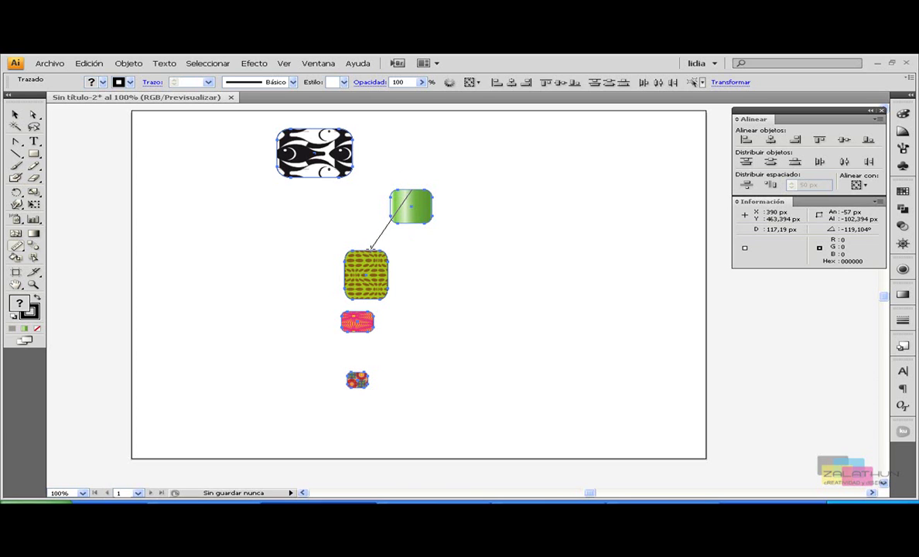
{"action": "left_click_drag", "start_coordinate": [369, 249], "coordinate": [369, 250]}
{"action": "key", "text": "ctrl+plus"}
{"action": "scroll", "coordinate": [331, 262], "scroll_direction": "down", "scroll_amount": 2}
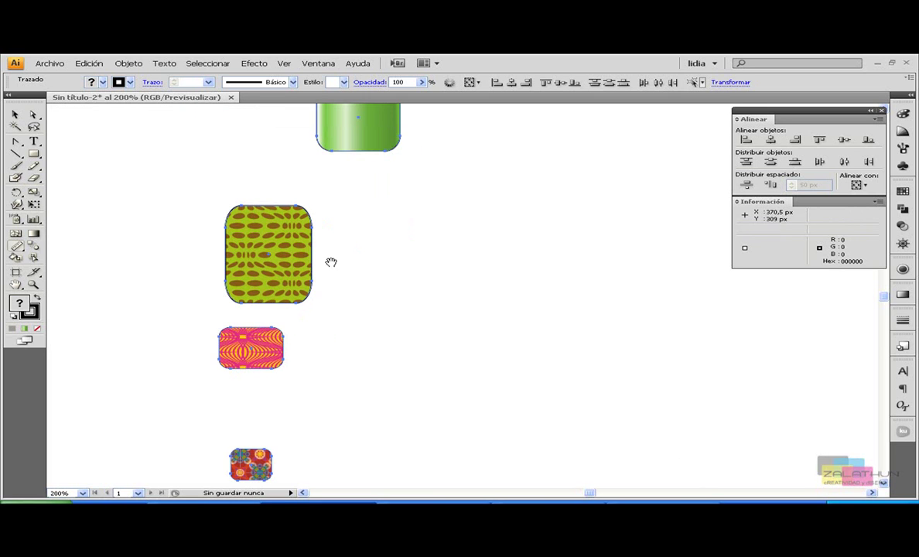
{"action": "scroll", "coordinate": [396, 230], "scroll_direction": "up", "scroll_amount": 2}
{"action": "left_click_drag", "start_coordinate": [337, 153], "coordinate": [341, 263]}
{"action": "left_click_drag", "start_coordinate": [332, 275], "coordinate": [316, 275]}
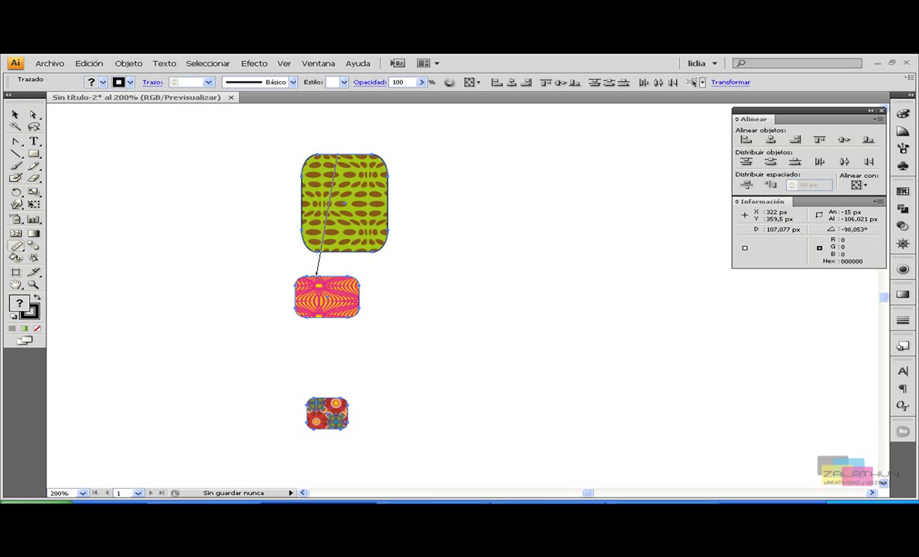
{"action": "left_click_drag", "start_coordinate": [316, 275], "coordinate": [315, 275]}
{"action": "left_click_drag", "start_coordinate": [324, 318], "coordinate": [325, 396]}
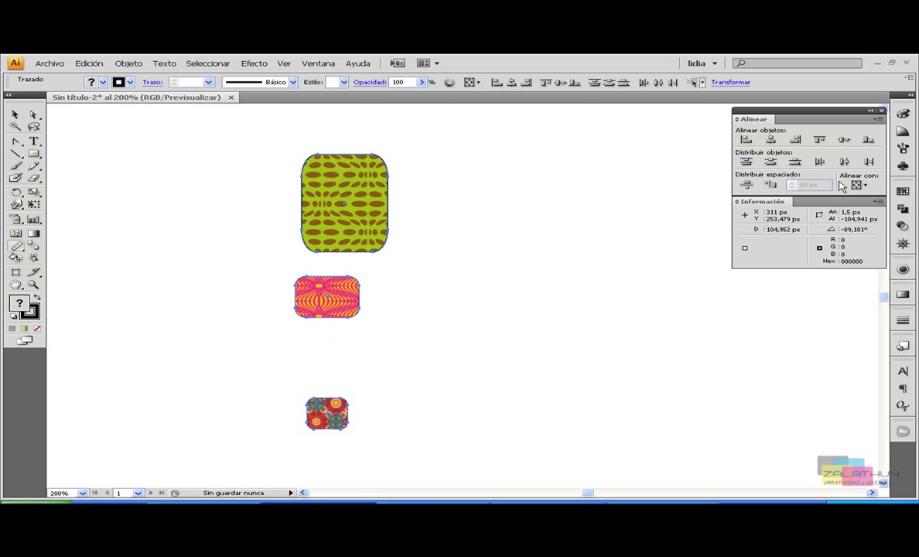
{"action": "key", "text": "p"}
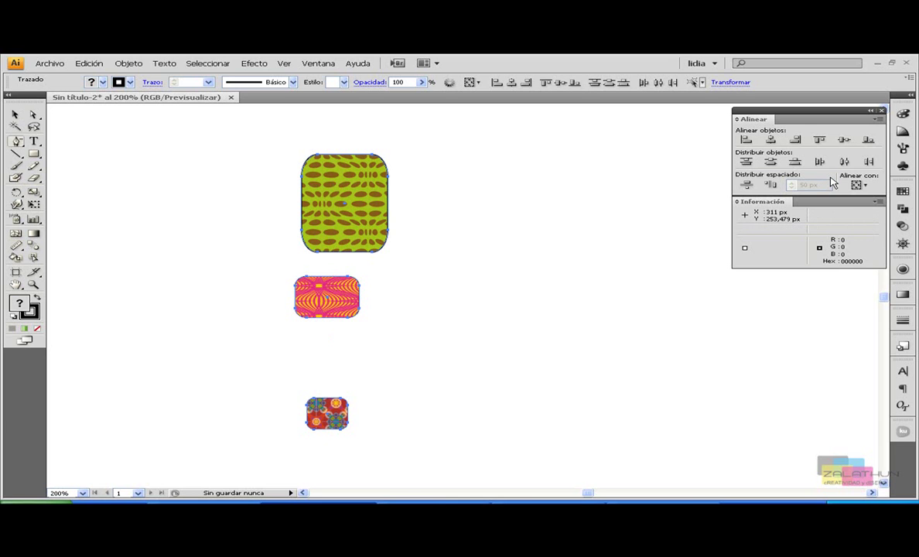
Distribute the five shapes evenly by their vertical centres, then by another vertical reference.
{"action": "key", "text": "ctrl+minus"}
{"action": "key", "text": "ctrl+minus"}
{"action": "key", "text": "ctrl+minus"}
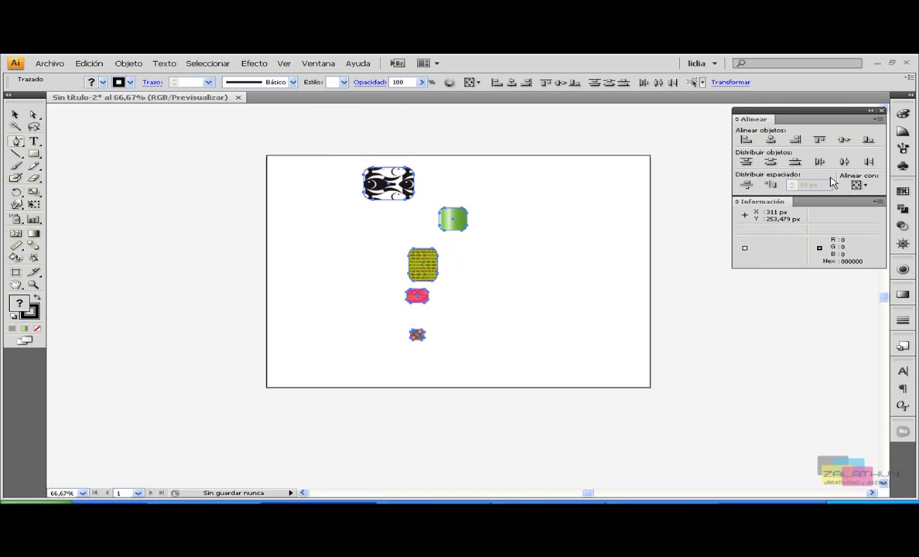
{"action": "left_click", "coordinate": [15, 114]}
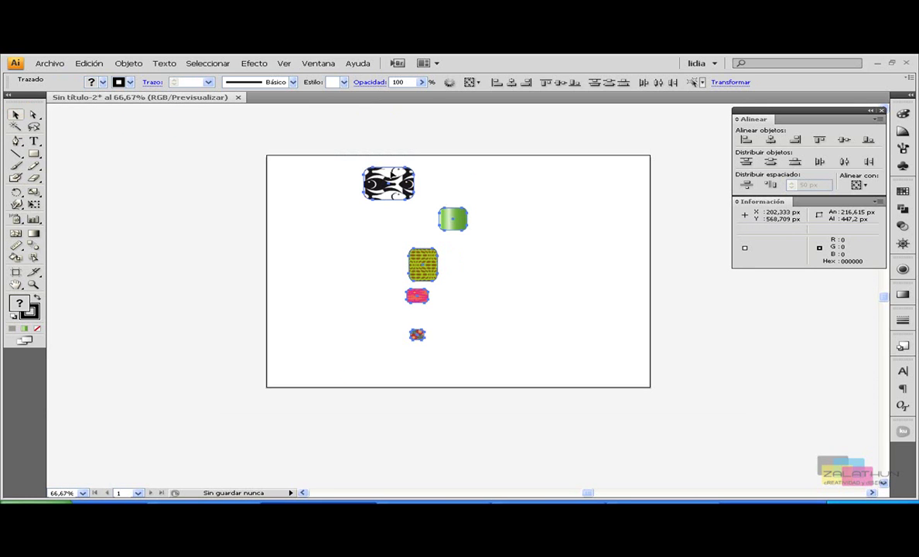
{"action": "left_click", "coordinate": [770, 161]}
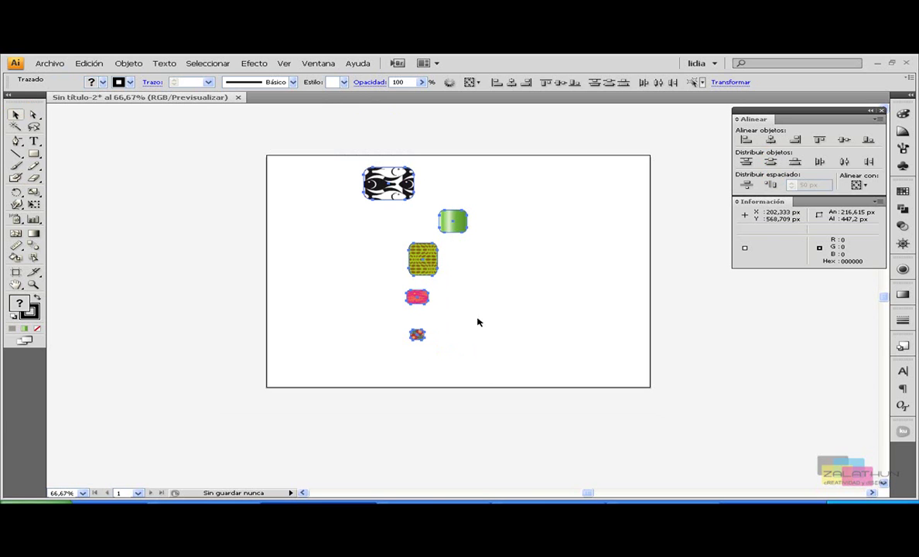
{"action": "left_click", "coordinate": [795, 161]}
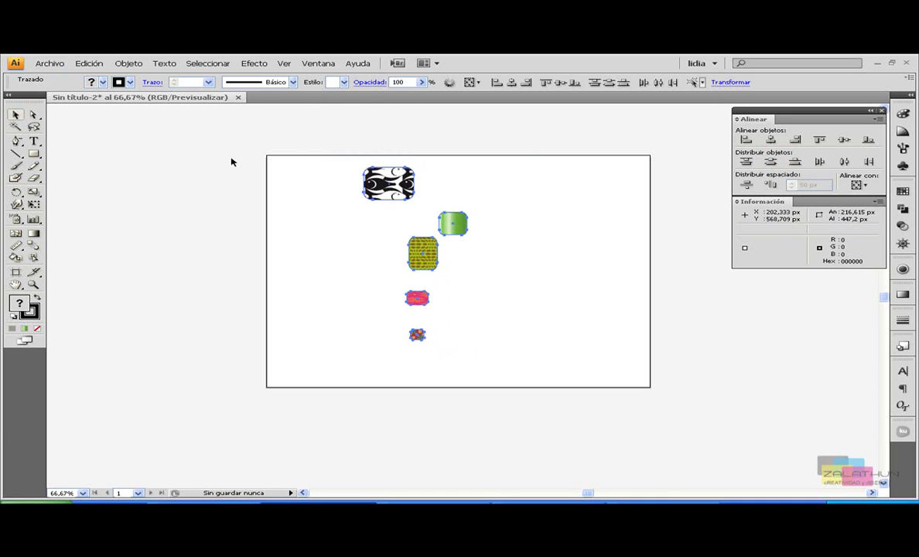
Rotate the five selected shapes 90° into a horizontal row.
{"action": "left_click", "coordinate": [16, 192]}
{"action": "left_click_drag", "start_coordinate": [530, 249], "coordinate": [541, 209]}
{"action": "mouse_move", "coordinate": [493, 164]}
{"action": "left_mouse_down"}
{"action": "mouse_move", "coordinate": [427, 168]}
{"action": "mouse_move", "coordinate": [402, 259]}
{"action": "left_mouse_up"}
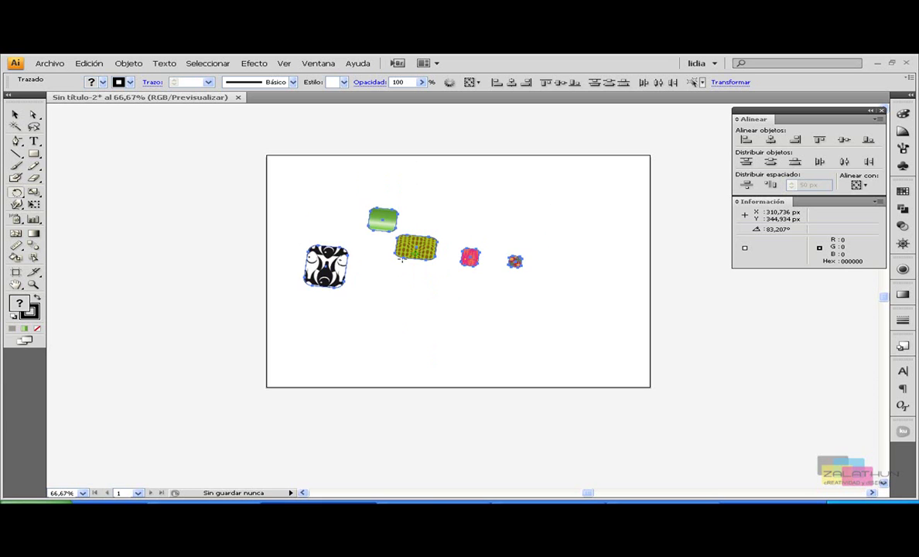
{"action": "mouse_move", "coordinate": [365, 199]}
{"action": "left_mouse_down"}
{"action": "mouse_move", "coordinate": [558, 204]}
{"action": "mouse_move", "coordinate": [297, 151]}
{"action": "left_mouse_up"}
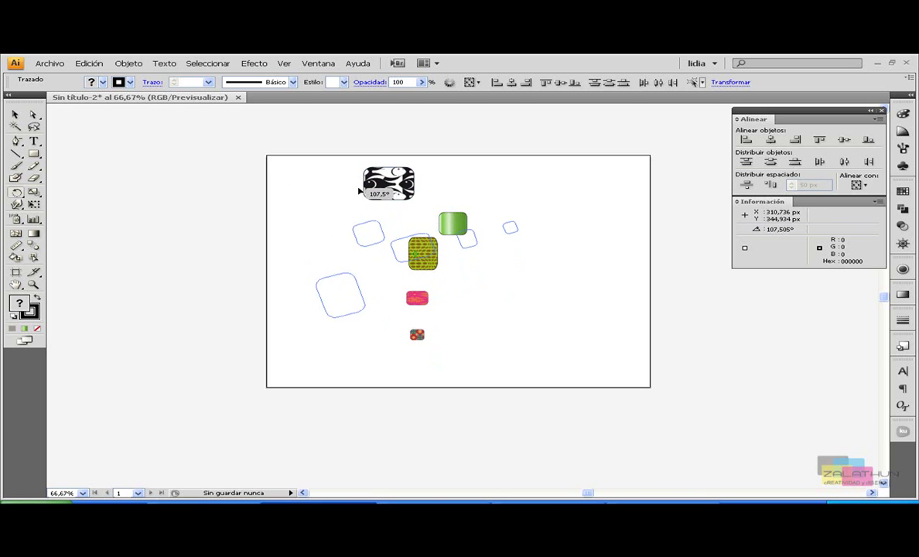
{"action": "left_click", "coordinate": [15, 114]}
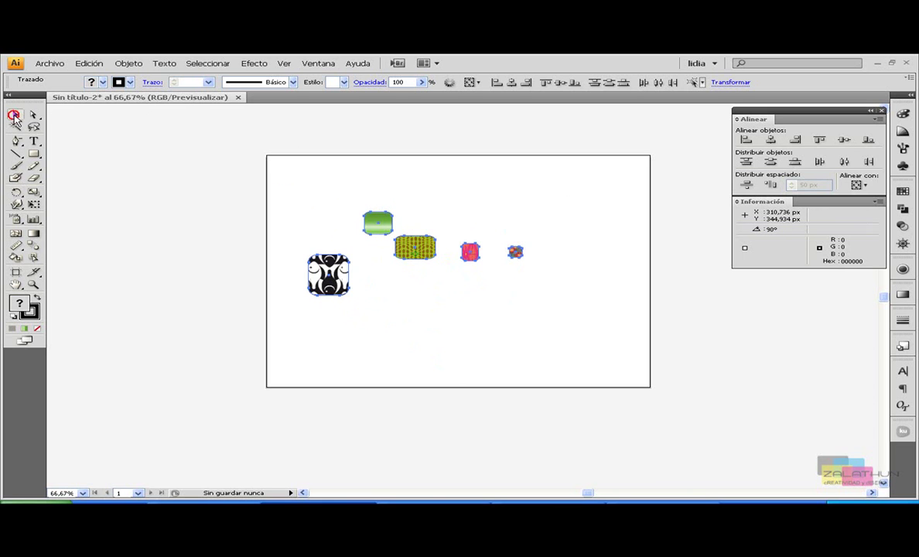
Try horizontal left, centre and right distribution, then set Align To the artboard.
{"action": "left_click", "coordinate": [821, 163]}
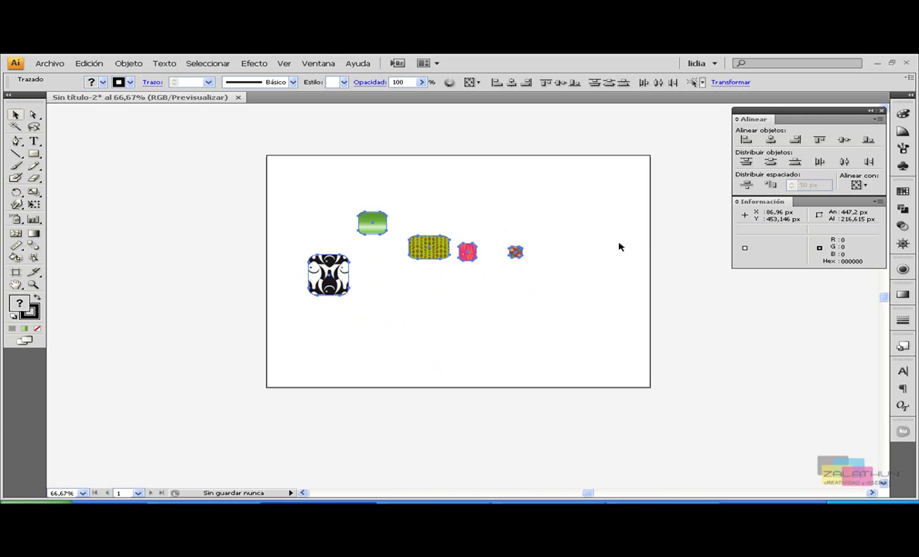
{"action": "left_click", "coordinate": [844, 161]}
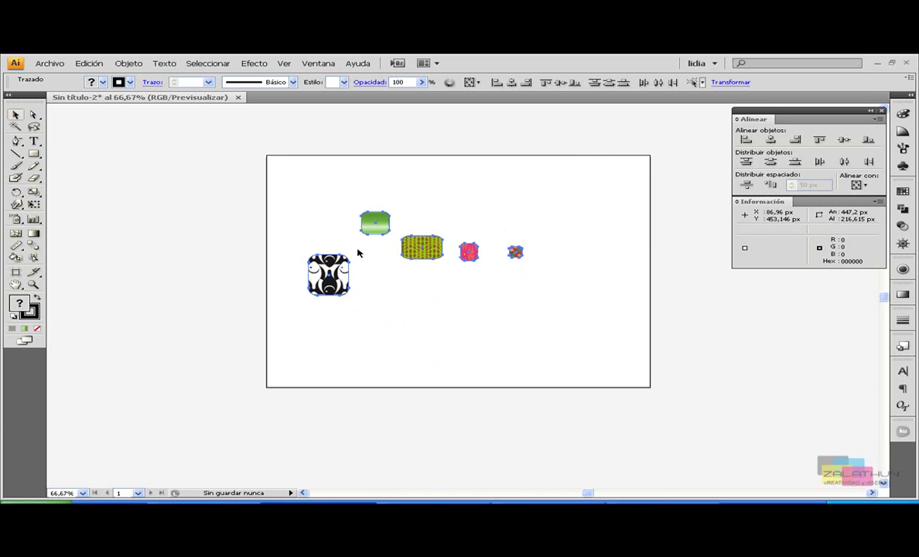
{"action": "left_click", "coordinate": [869, 161]}
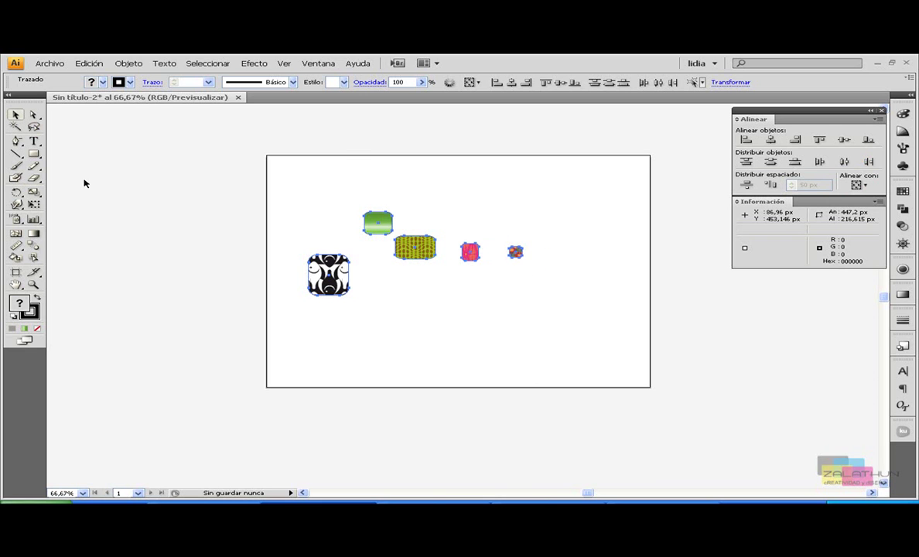
{"action": "left_click", "coordinate": [861, 185]}
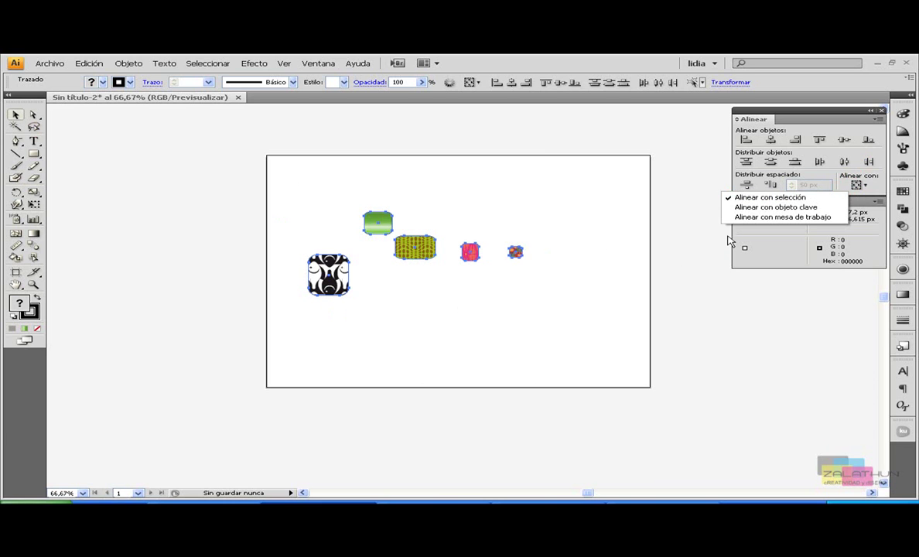
{"action": "left_click", "coordinate": [772, 219]}
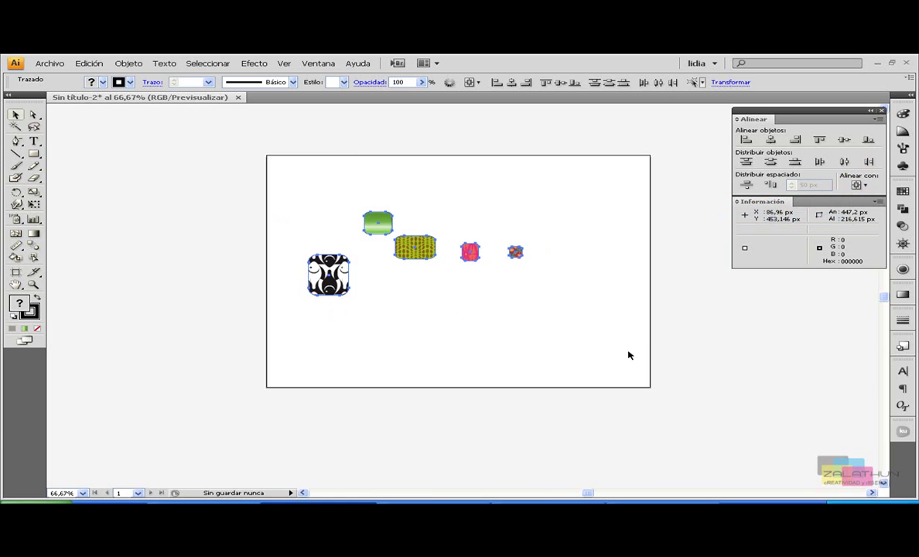
Rotate into a column, align it to artboard left, centre and right, then rotate back to a row.
{"action": "left_click", "coordinate": [16, 192]}
{"action": "left_click_drag", "start_coordinate": [568, 216], "coordinate": [369, 174]}
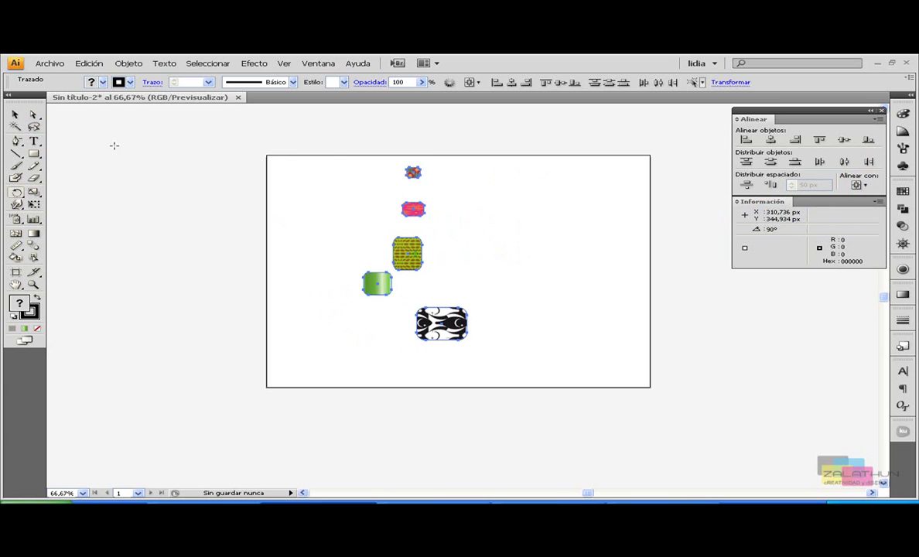
{"action": "left_click", "coordinate": [15, 115]}
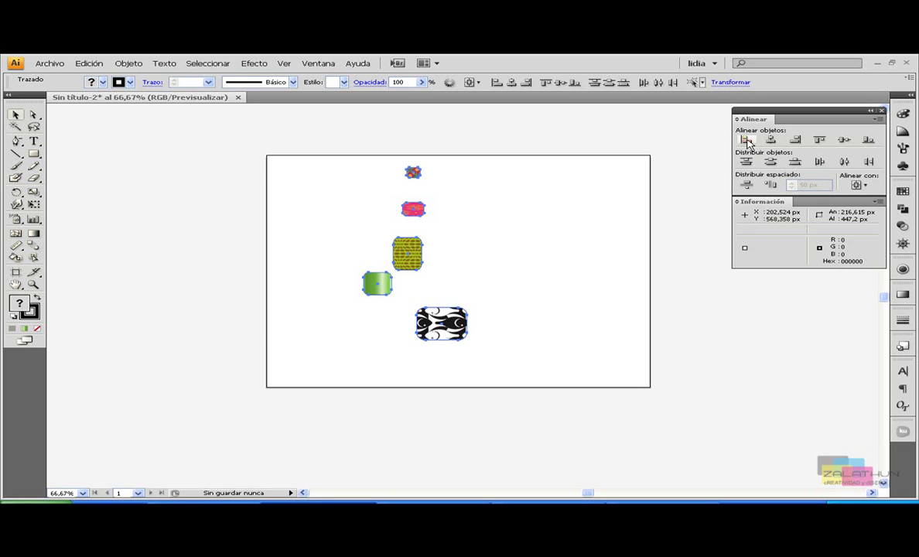
{"action": "left_click", "coordinate": [747, 141]}
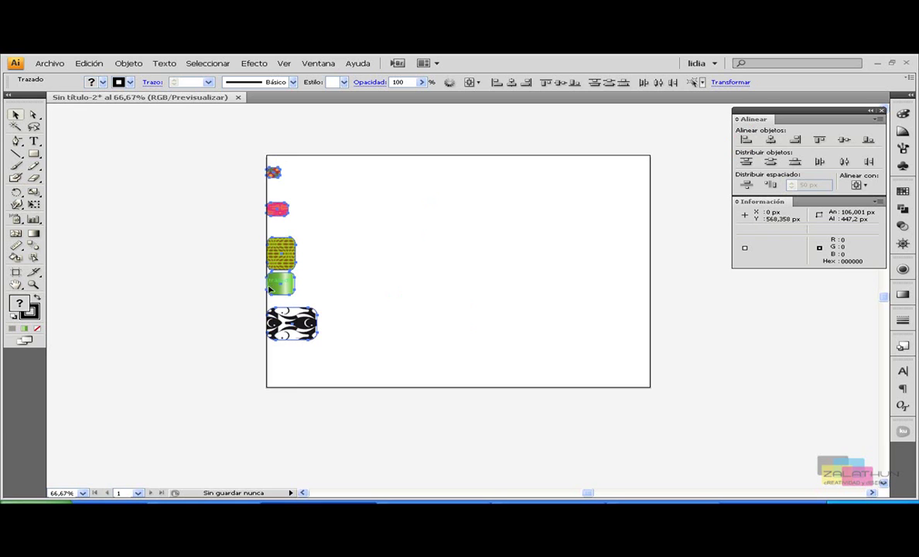
{"action": "left_click", "coordinate": [772, 141]}
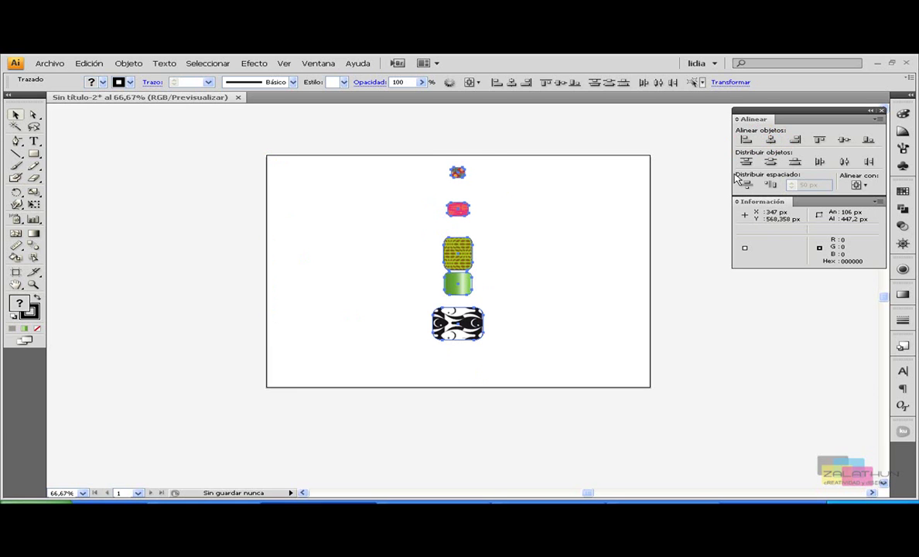
{"action": "left_click", "coordinate": [796, 139]}
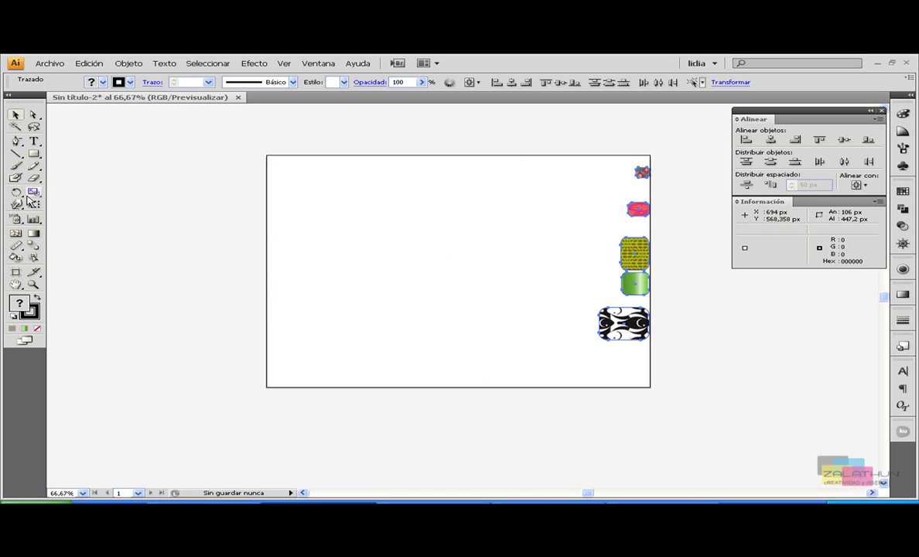
{"action": "left_click", "coordinate": [17, 191]}
{"action": "left_click_drag", "start_coordinate": [457, 203], "coordinate": [525, 356]}
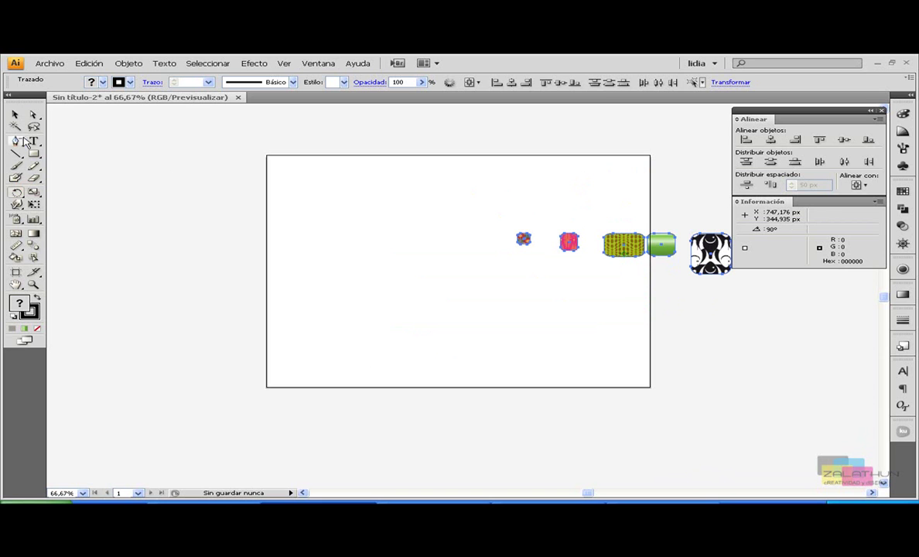
Move the row left onto the artboard and try top, centre and bottom artboard alignment.
{"action": "left_click", "coordinate": [14, 114]}
{"action": "left_click_drag", "start_coordinate": [608, 241], "coordinate": [444, 246]}
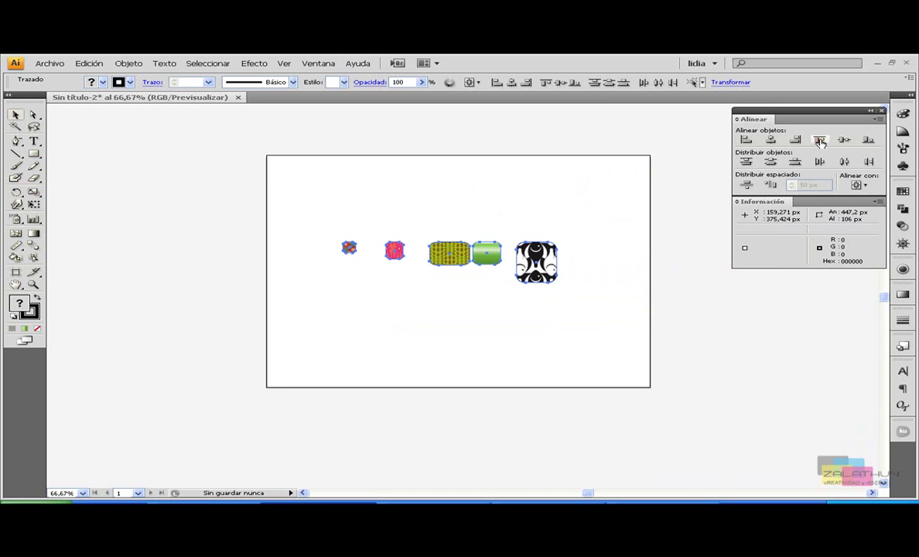
{"action": "left_click", "coordinate": [821, 140]}
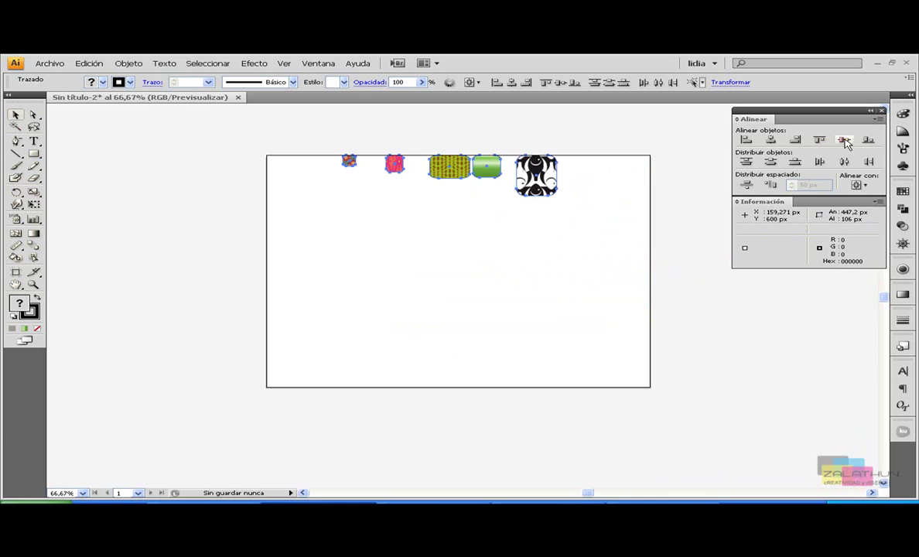
{"action": "left_click", "coordinate": [843, 140]}
{"action": "left_click", "coordinate": [868, 140]}
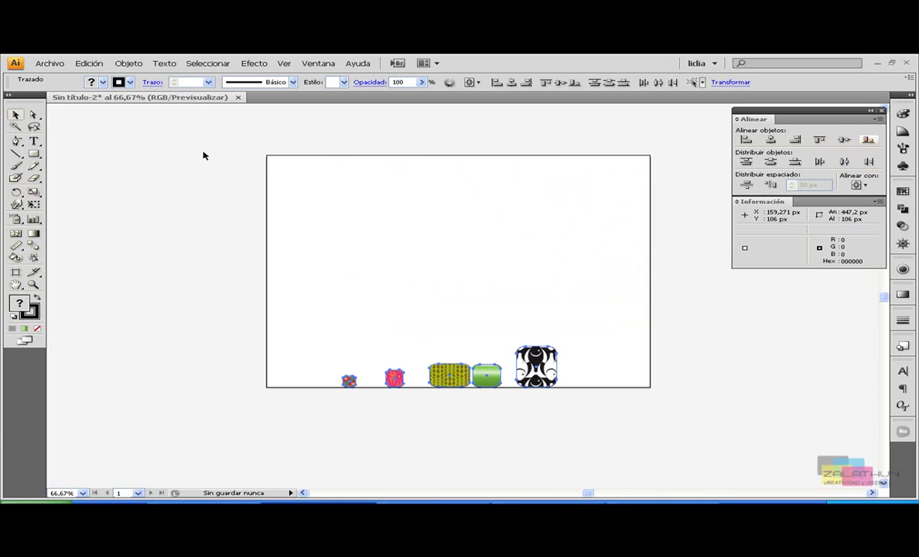
Reselect the row, drag it up to the artboard's vertical middle, and deselect.
{"action": "left_click", "coordinate": [457, 330]}
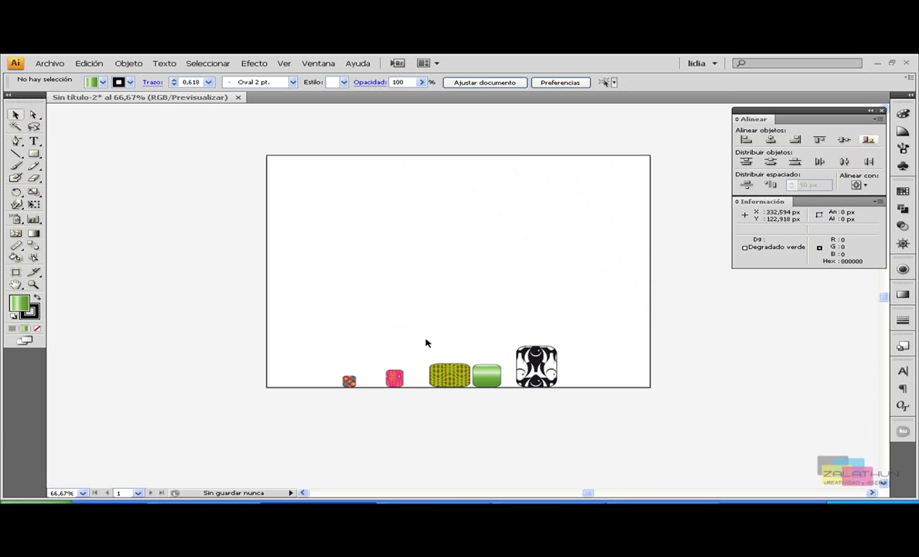
{"action": "left_click_drag", "start_coordinate": [311, 307], "coordinate": [611, 438]}
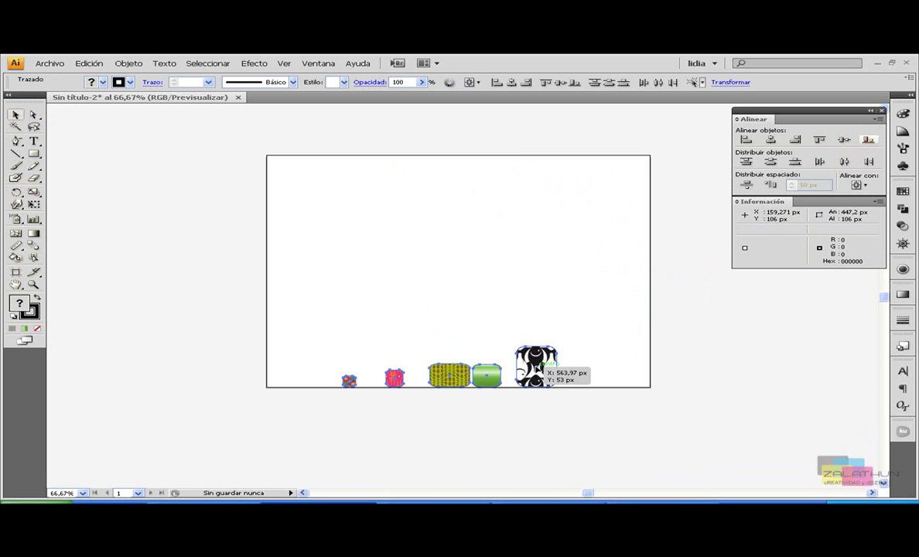
{"action": "left_click_drag", "start_coordinate": [539, 364], "coordinate": [530, 233]}
{"action": "left_click", "coordinate": [455, 259]}
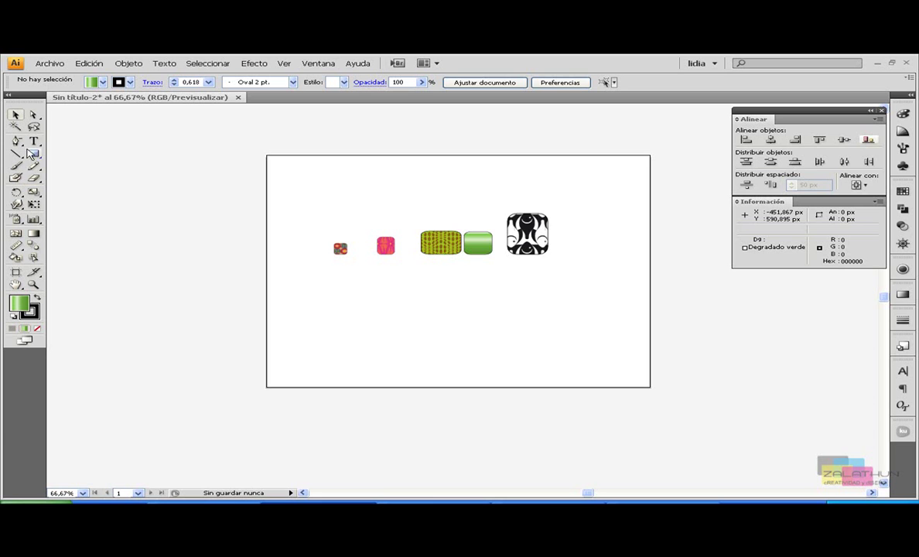
Select all five shapes, set Align To Key Object, and make the olive shape the key.
{"action": "mouse_move", "coordinate": [314, 196]}
{"action": "left_mouse_down"}
{"action": "mouse_move", "coordinate": [425, 280]}
{"action": "mouse_move", "coordinate": [553, 277]}
{"action": "left_mouse_up"}
{"action": "left_click", "coordinate": [867, 186]}
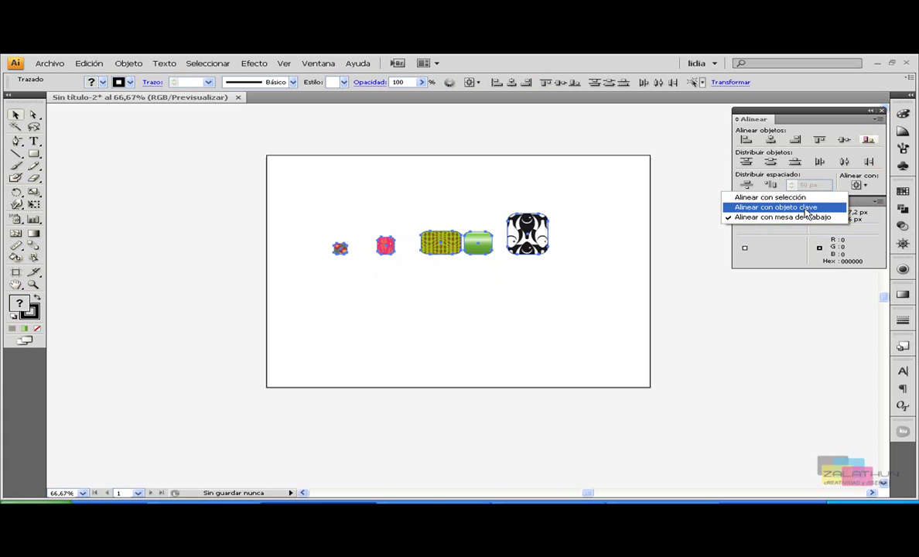
{"action": "left_click", "coordinate": [803, 208]}
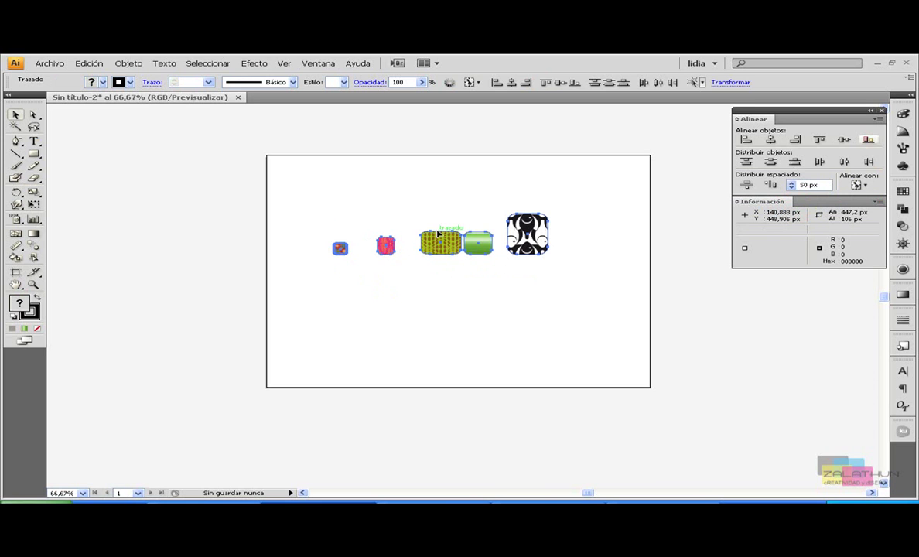
{"action": "key", "text": "ctrl+1"}
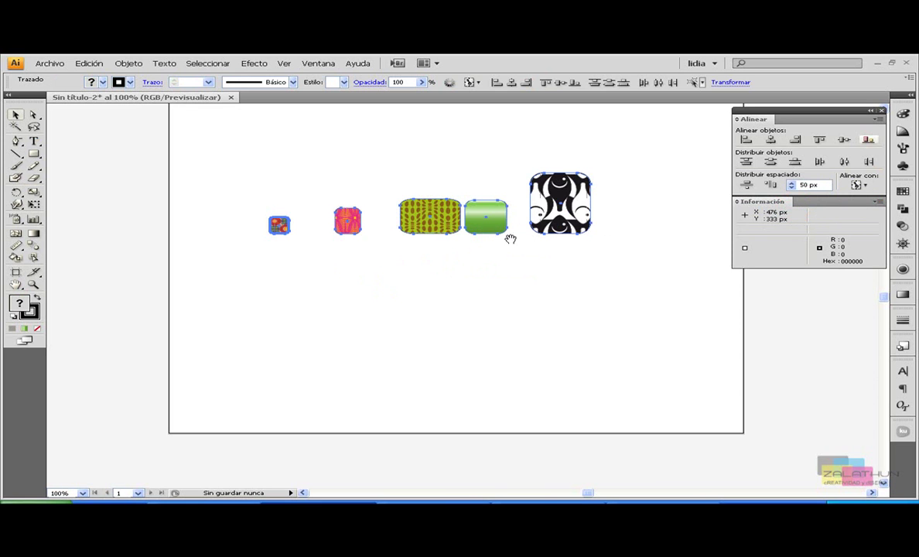
{"action": "left_click_drag", "start_coordinate": [507, 258], "coordinate": [479, 291]}
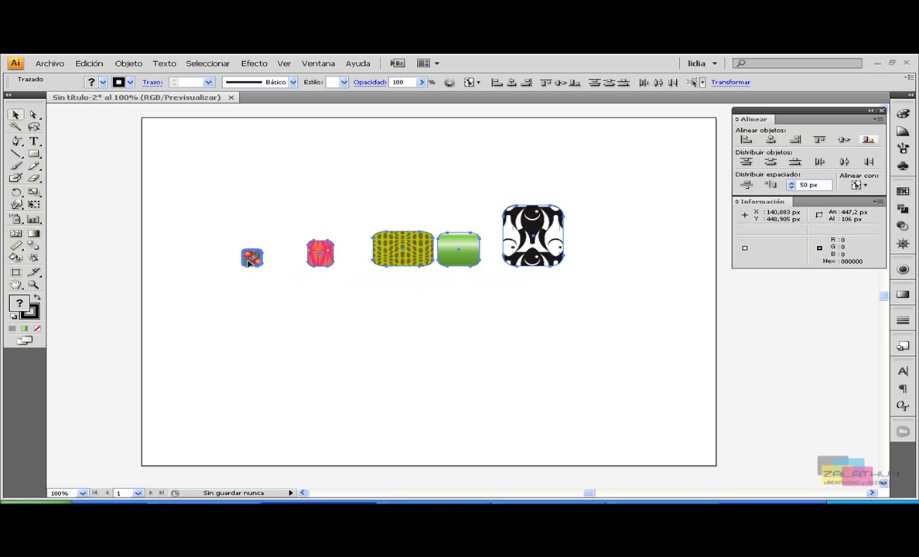
{"action": "left_click", "coordinate": [397, 242]}
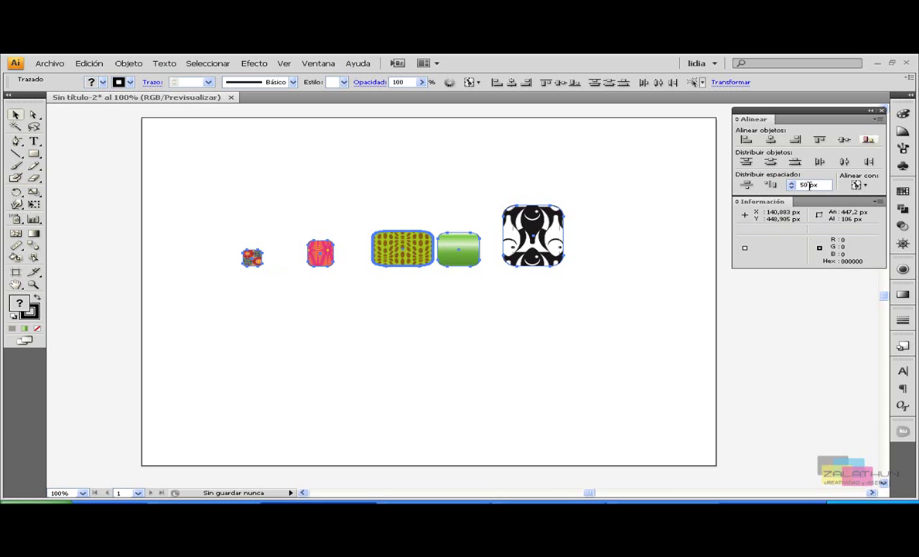
Change the distribute spacing from 50 px to 20 px and reselect all five shapes.
{"action": "double_click", "coordinate": [809, 185]}
{"action": "type", "text": "20"}
{"action": "mouse_move", "coordinate": [194, 150]}
{"action": "left_mouse_down"}
{"action": "mouse_move", "coordinate": [231, 217]}
{"action": "mouse_move", "coordinate": [617, 318]}
{"action": "left_mouse_up"}
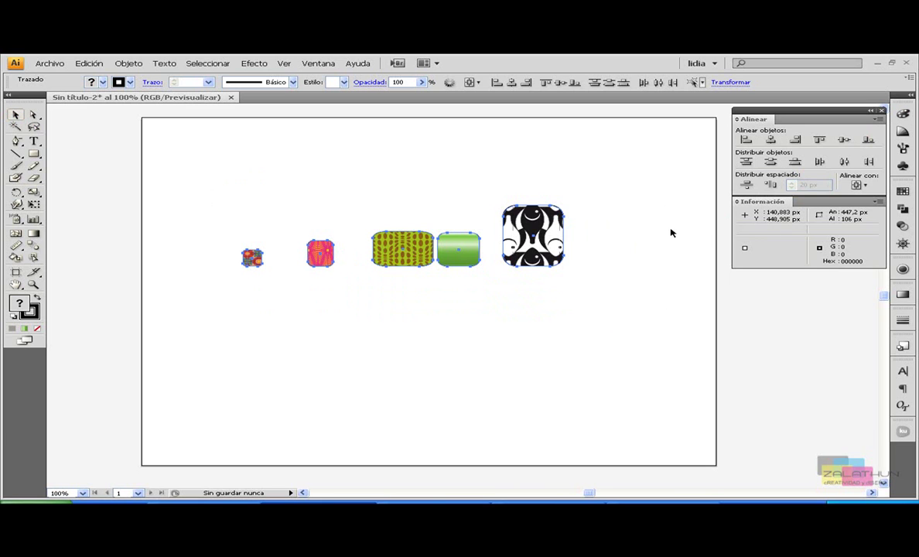
Distribute the shapes' horizontal spacing evenly using the olive shape as key object.
{"action": "left_click", "coordinate": [861, 185]}
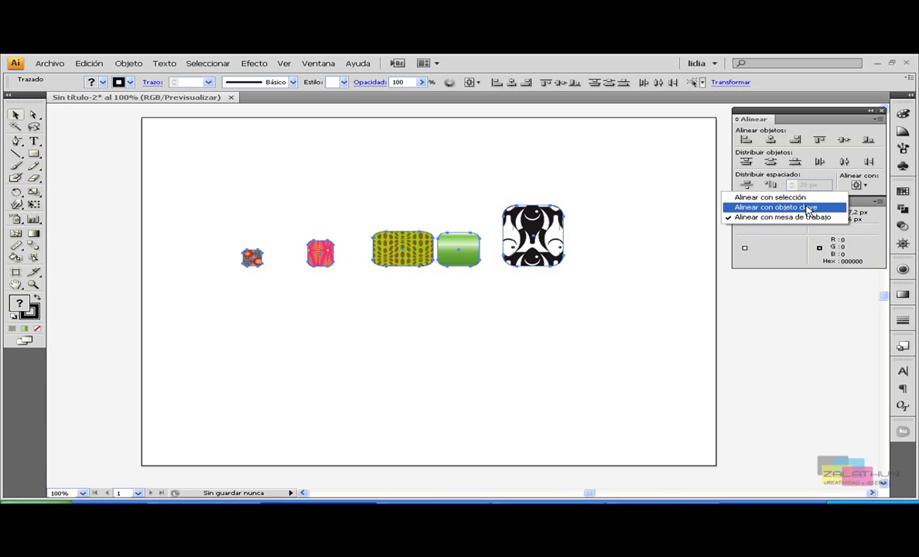
{"action": "left_click", "coordinate": [805, 205]}
{"action": "left_click", "coordinate": [417, 258]}
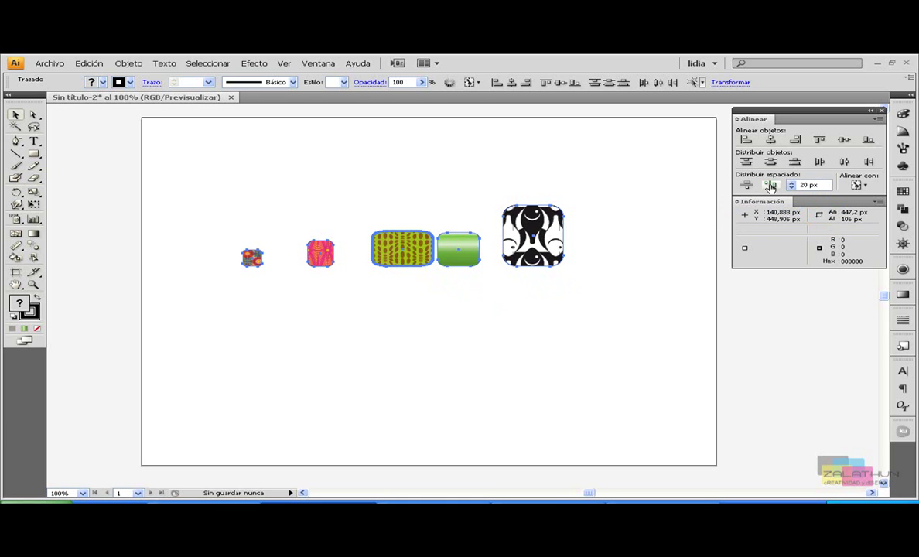
{"action": "left_click", "coordinate": [772, 186]}
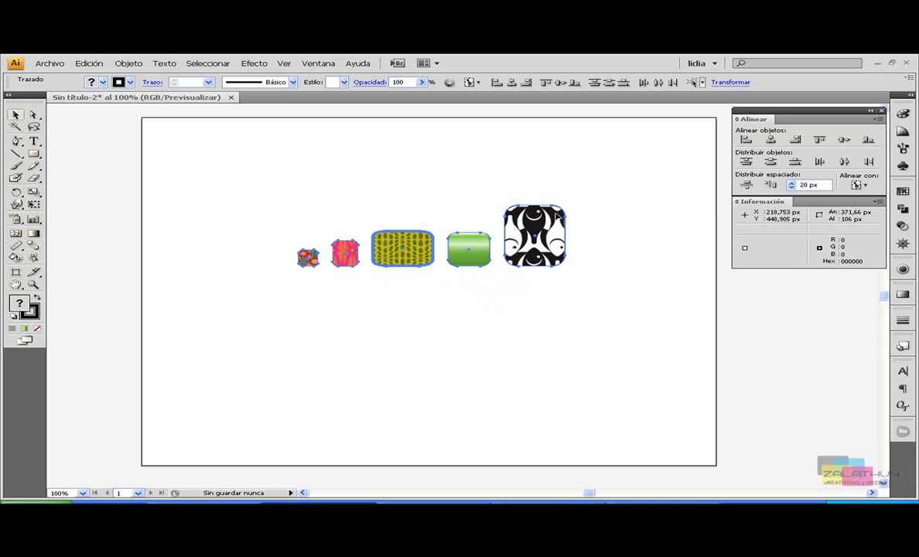
Select all five rounded squares and rotate the row by -90°.
{"action": "left_click", "coordinate": [249, 189]}
{"action": "left_click_drag", "start_coordinate": [599, 310], "coordinate": [600, 310]}
{"action": "left_click_drag", "start_coordinate": [248, 156], "coordinate": [524, 294]}
{"action": "left_click", "coordinate": [16, 192]}
{"action": "left_click_drag", "start_coordinate": [582, 271], "coordinate": [371, 380]}
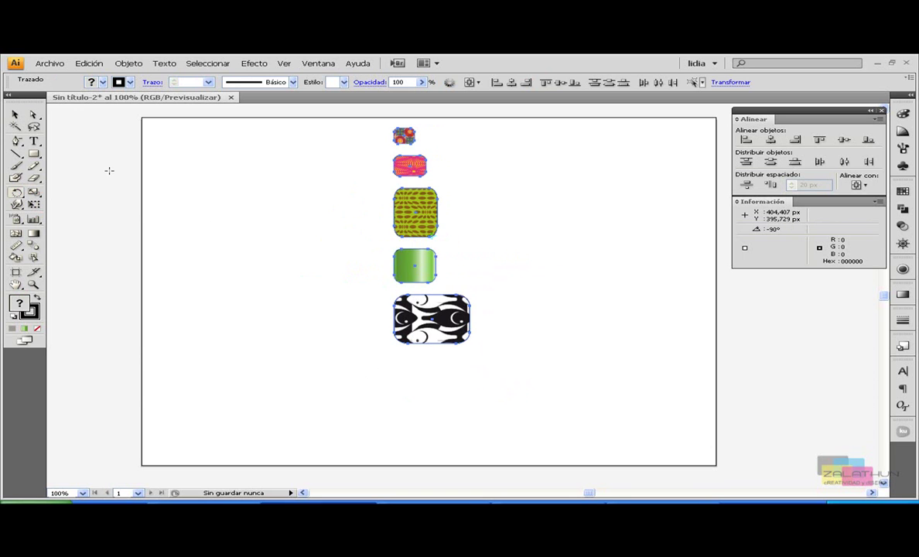
Finish the vertical stack, move it down slightly, and make the green shape the key object.
{"action": "left_click", "coordinate": [14, 114]}
{"action": "left_click_drag", "start_coordinate": [395, 209], "coordinate": [392, 229]}
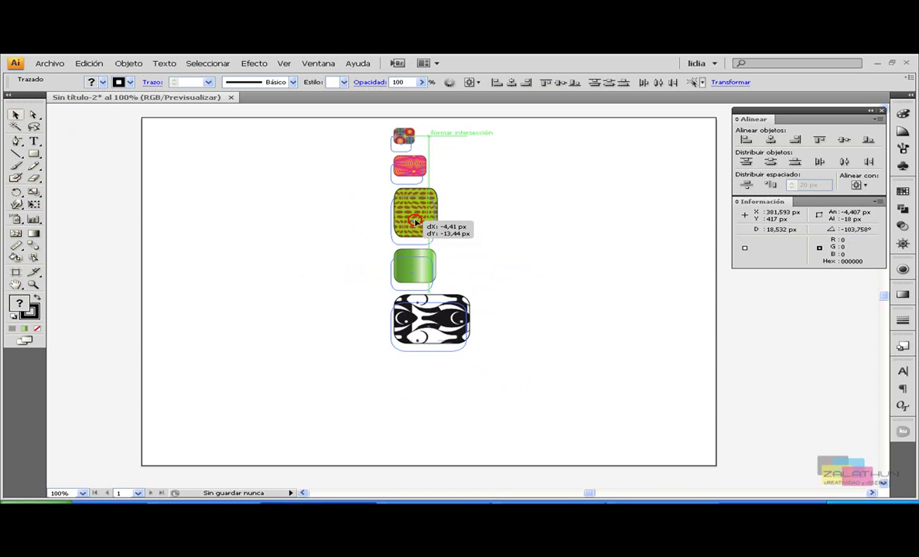
{"action": "left_click", "coordinate": [858, 185]}
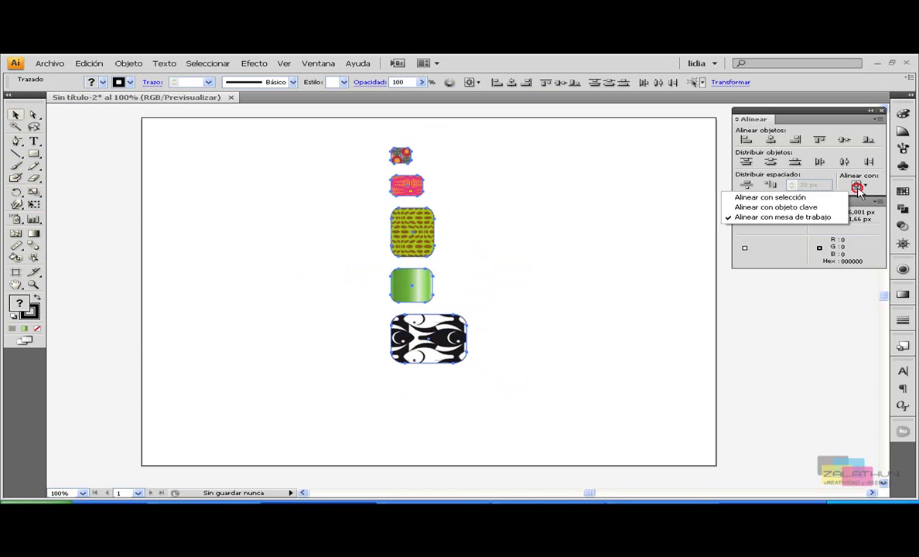
{"action": "left_click", "coordinate": [820, 206]}
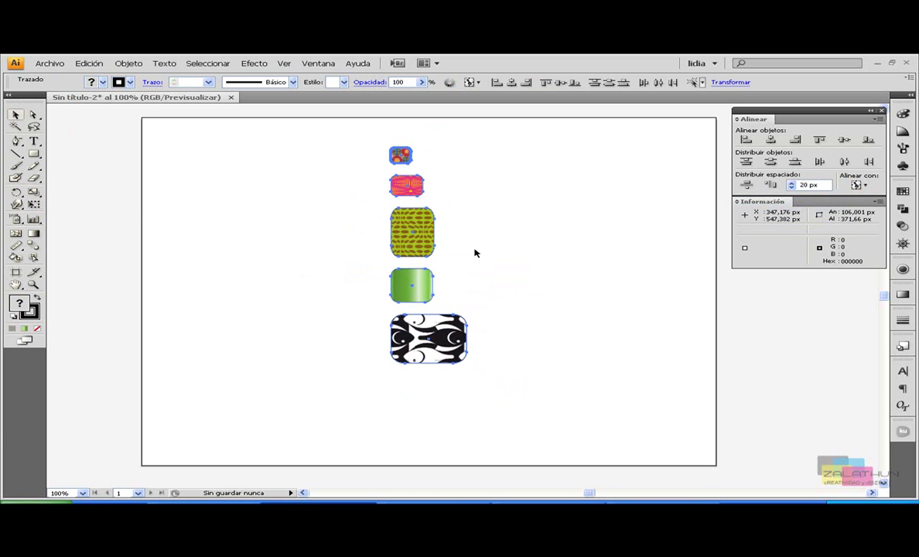
{"action": "left_click", "coordinate": [410, 293]}
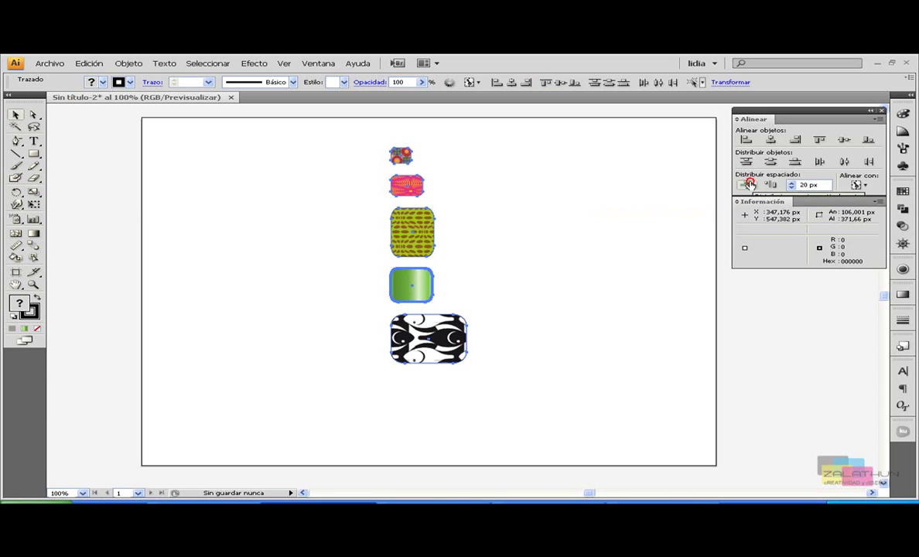
Distribute the shapes vertically with 70 px spacing.
{"action": "double_click", "coordinate": [804, 185]}
{"action": "type", "text": "7"}
{"action": "left_click", "coordinate": [746, 185]}
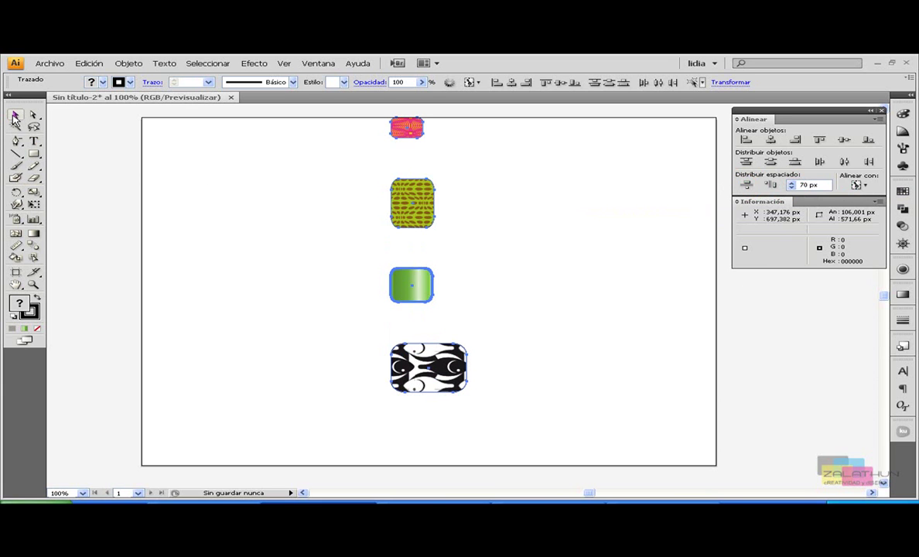
{"action": "scroll", "coordinate": [476, 279], "scroll_direction": "up", "scroll_amount": 3}
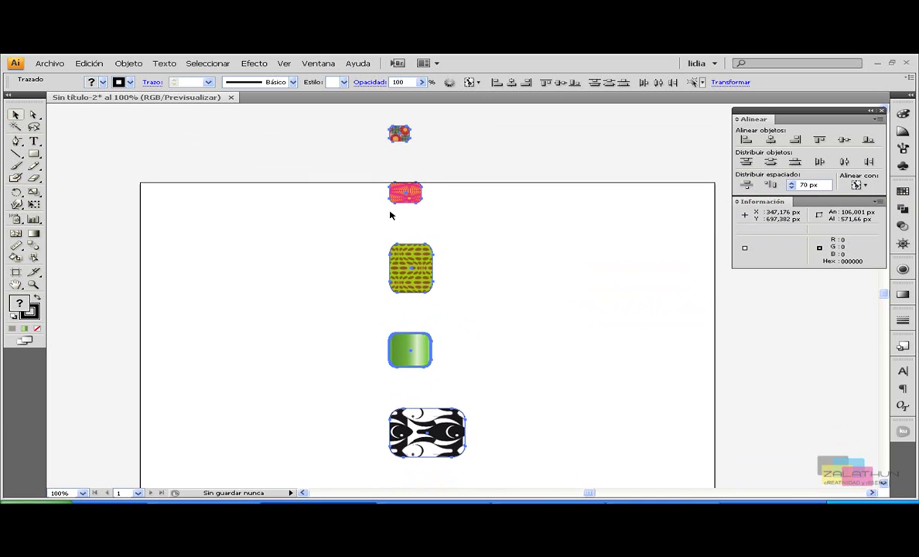